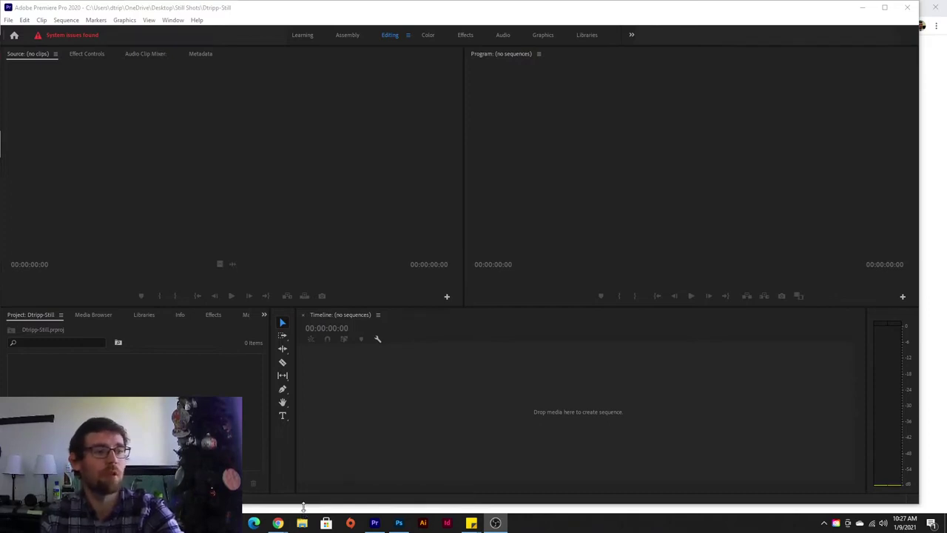
Switch to Chrome and download Dogs.zip from the Importing and Linking Media assignment
click(278, 523)
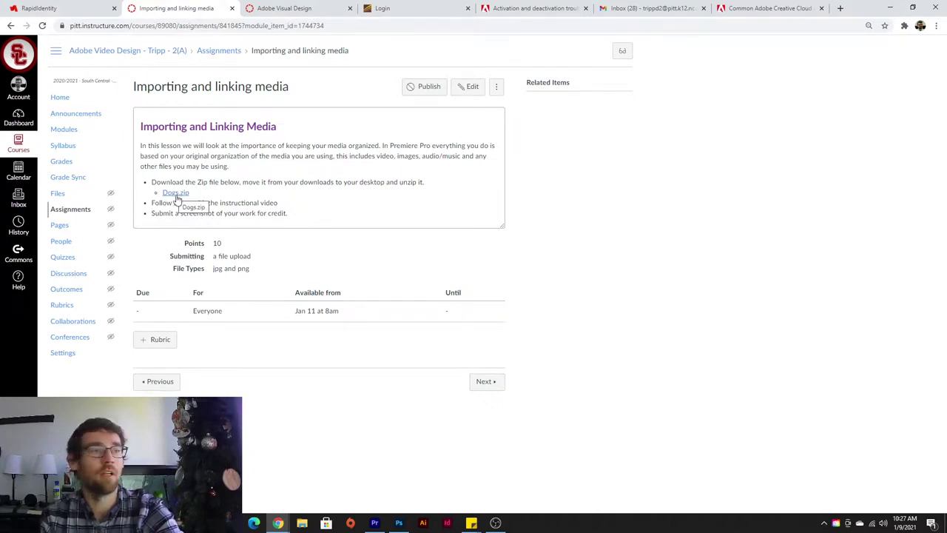
click(176, 195)
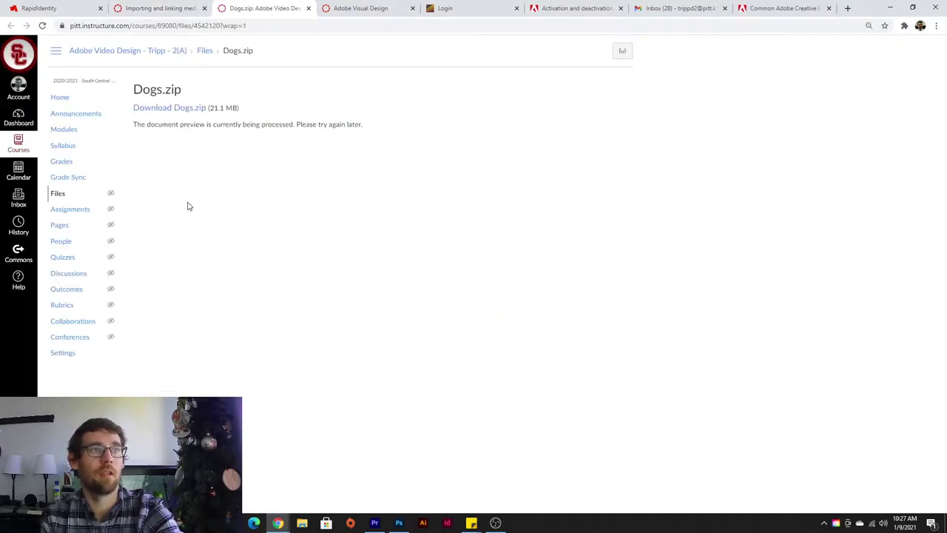
click(182, 109)
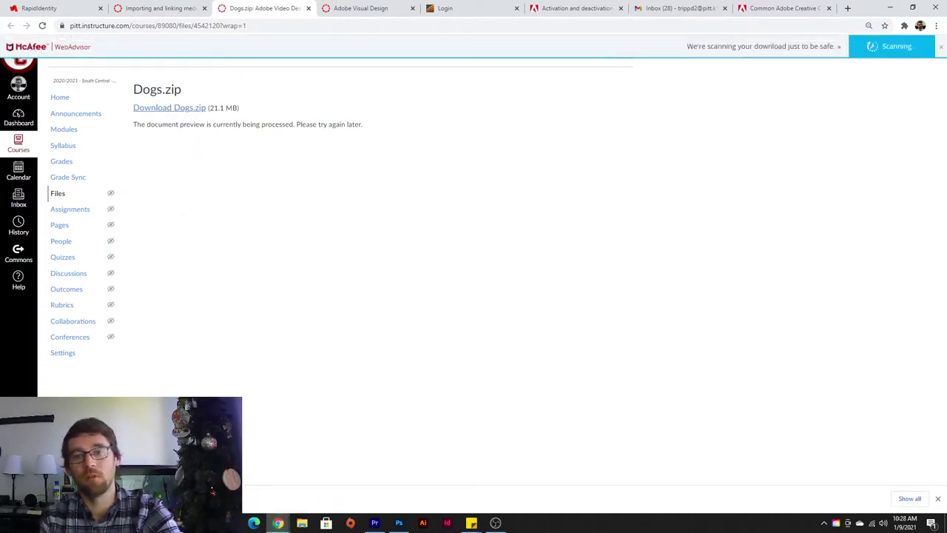
mouse_move(277, 8)
mouse_down()
mouse_move(333, 8)
mouse_move(228, 8)
mouse_move(277, 11)
mouse_up()
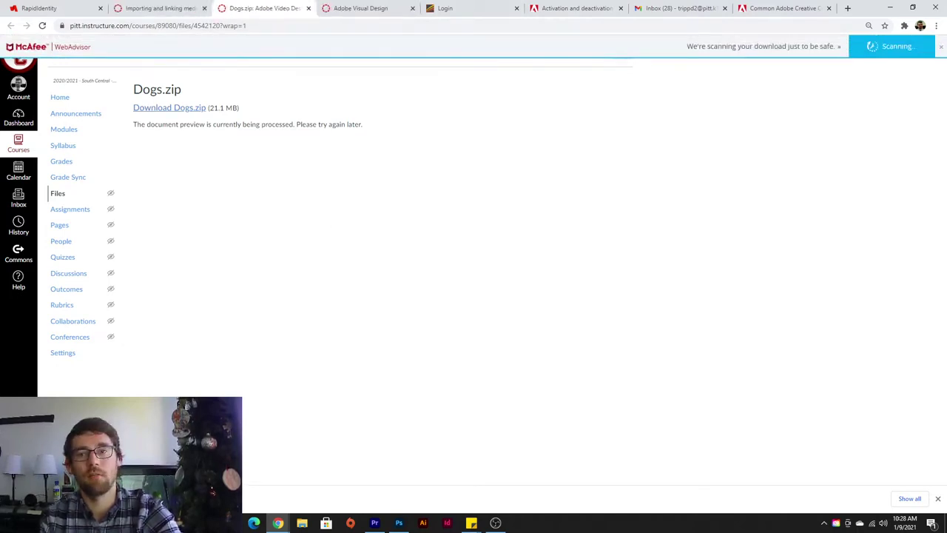
click(495, 522)
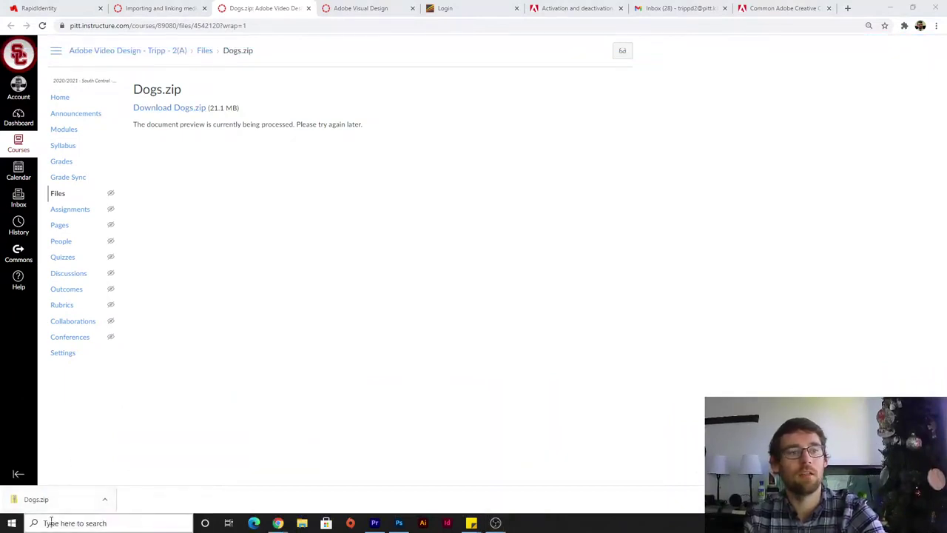
Open the downloaded Dogs.zip archive and select all JPG images in its Dogs folder
click(52, 499)
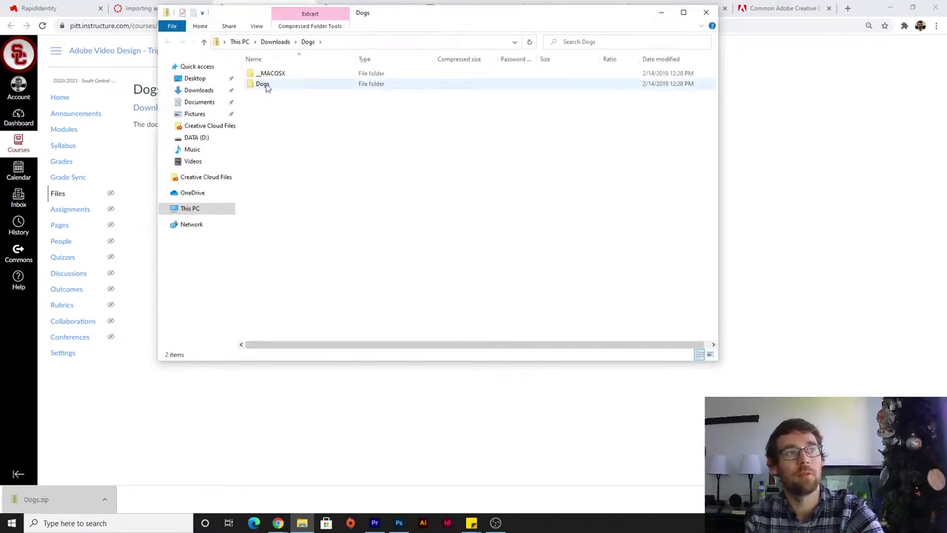
double_click(265, 86)
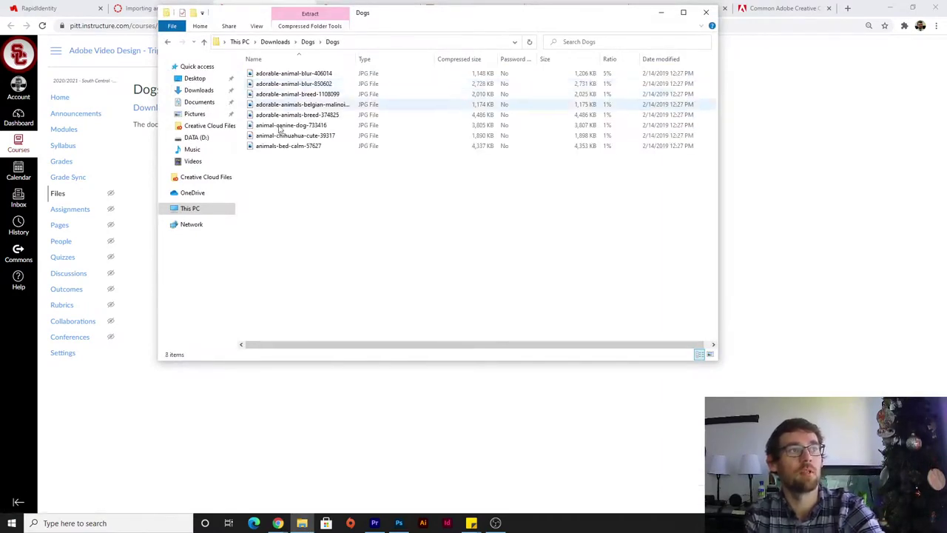
drag(311, 230, 286, 38)
drag(372, 262, 271, 29)
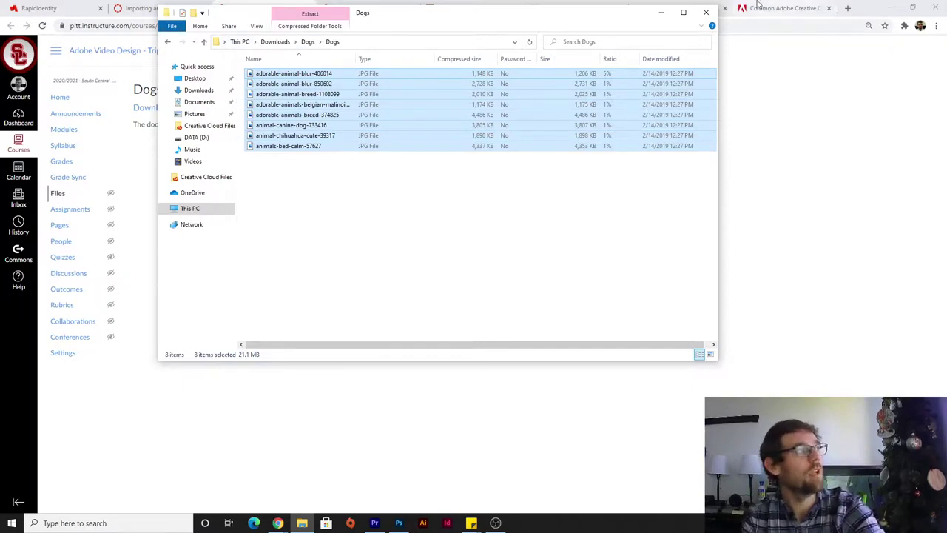
Minimize the browser, then move the two upper sticky notes and the Dogs archive window aside to clear the desktop
click(891, 8)
click(864, 12)
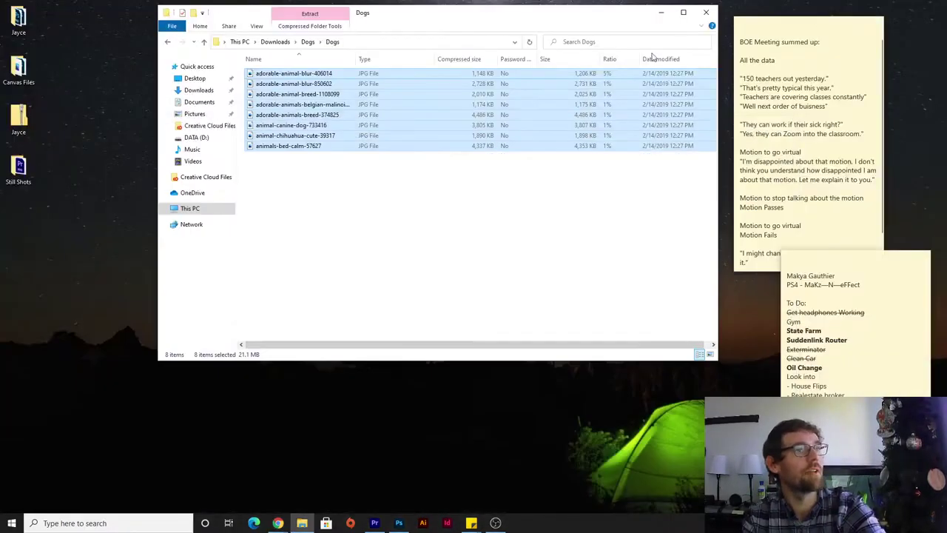
click(832, 206)
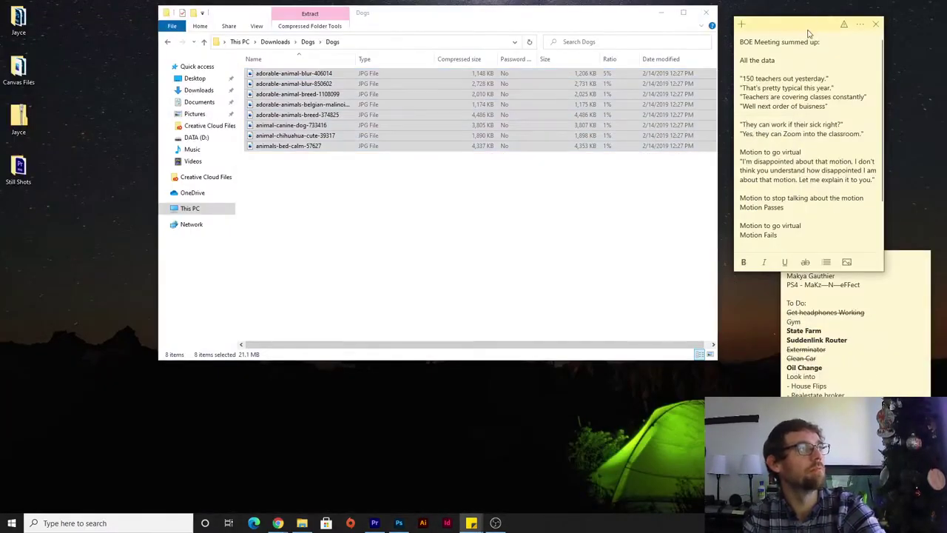
drag(809, 33, 869, 372)
click(792, 79)
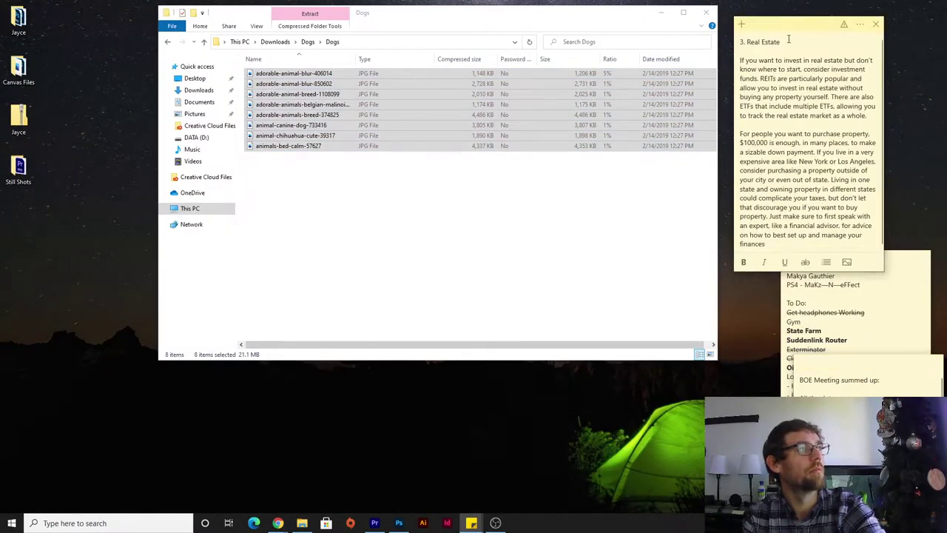
drag(787, 26, 873, 311)
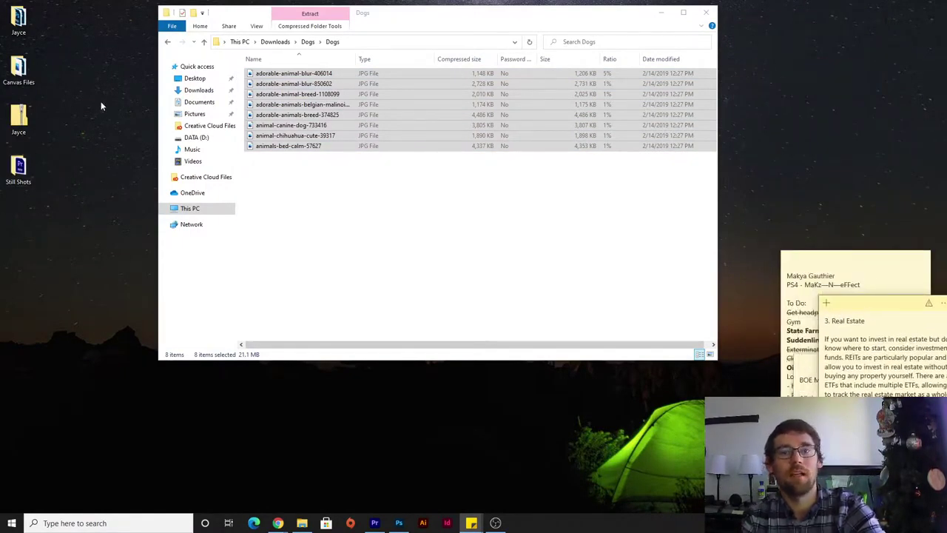
drag(379, 22, 637, 160)
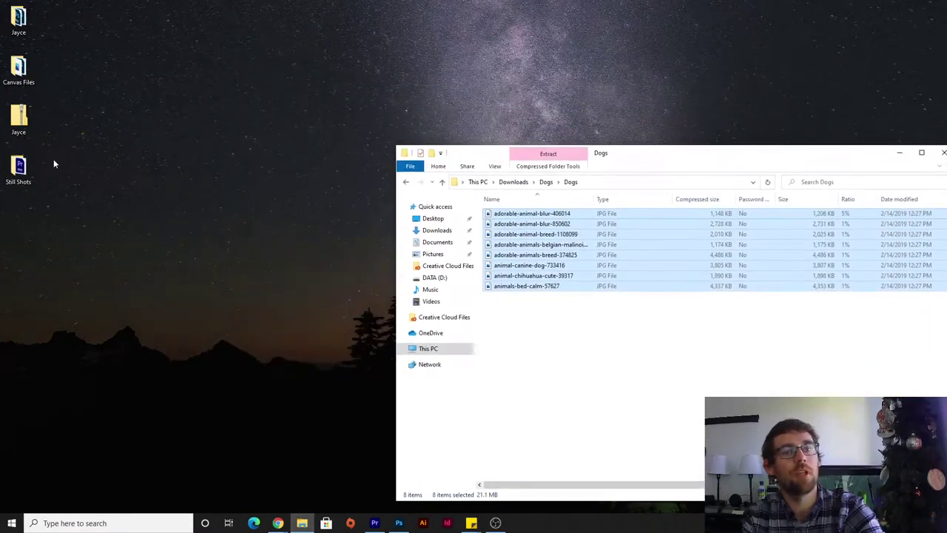
Open the Still Shots folder from the desktop and inspect its Adobe Premiere Pro Auto-Save folder and project file
drag(20, 167, 132, 217)
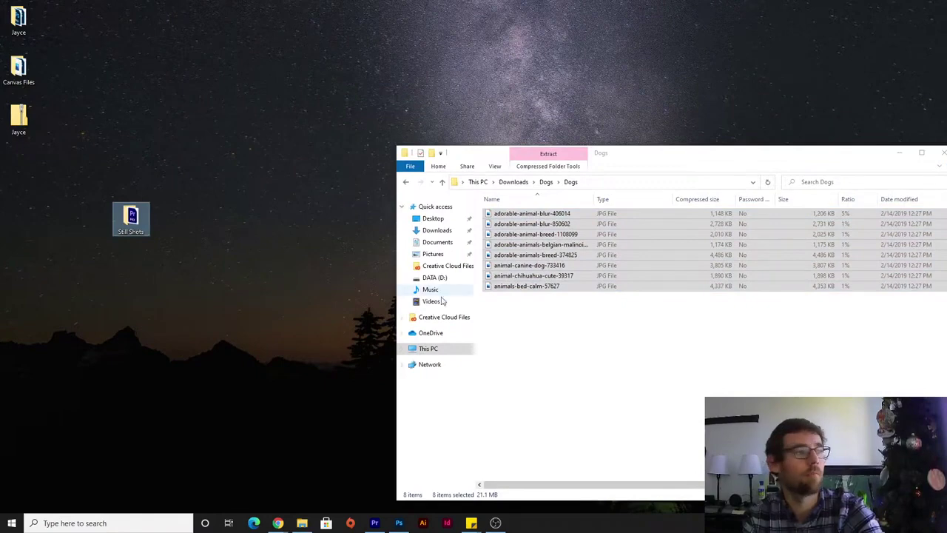
double_click(130, 217)
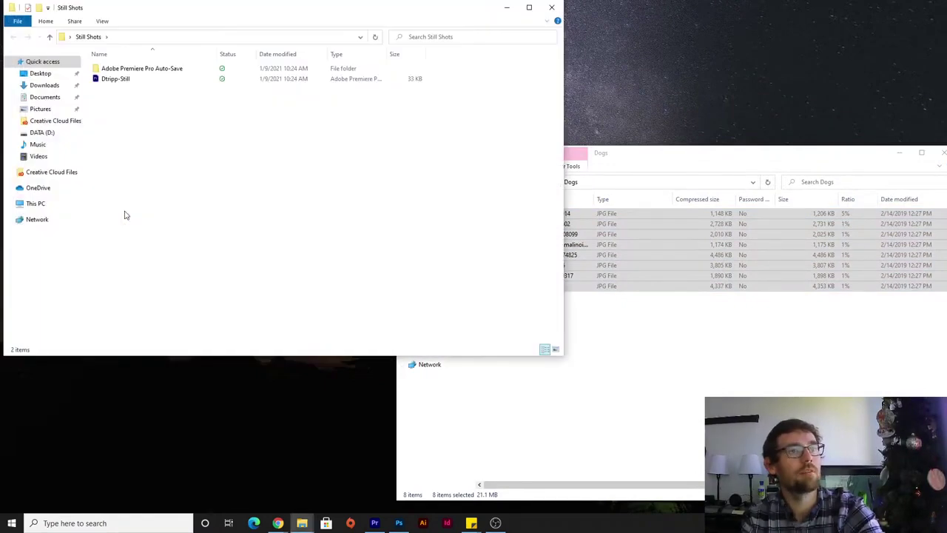
click(130, 70)
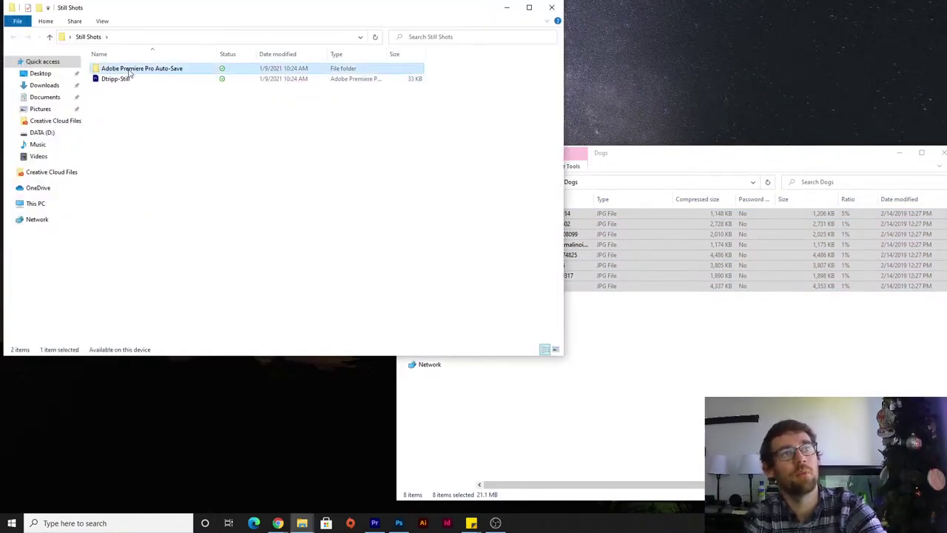
double_click(138, 70)
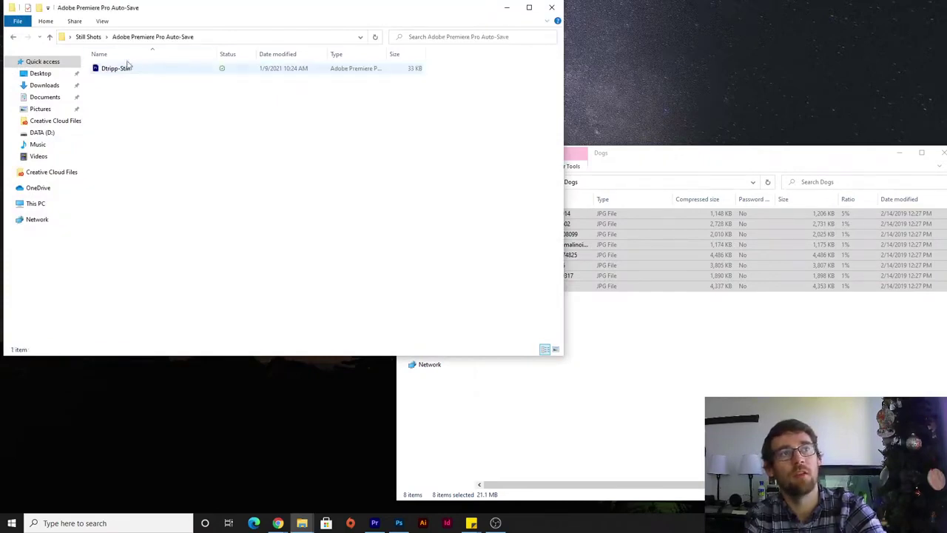
click(13, 37)
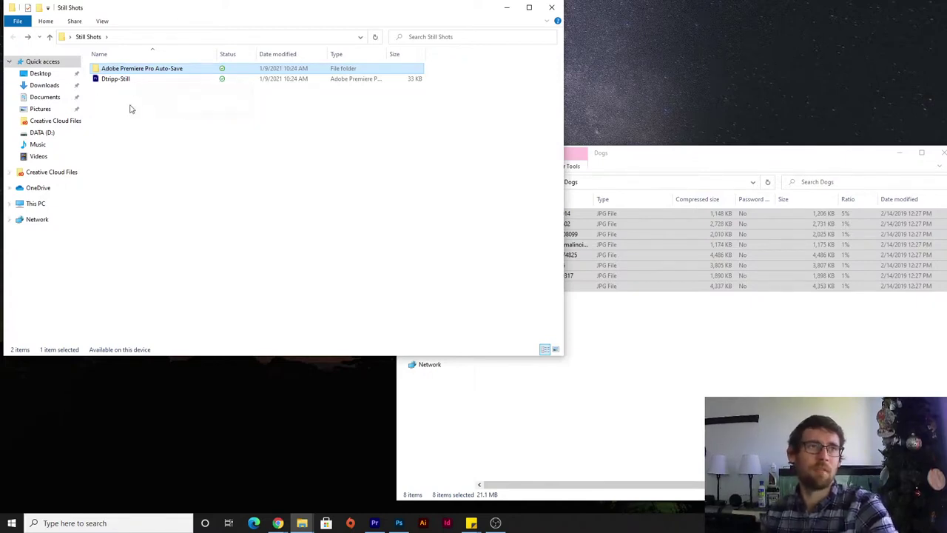
click(127, 80)
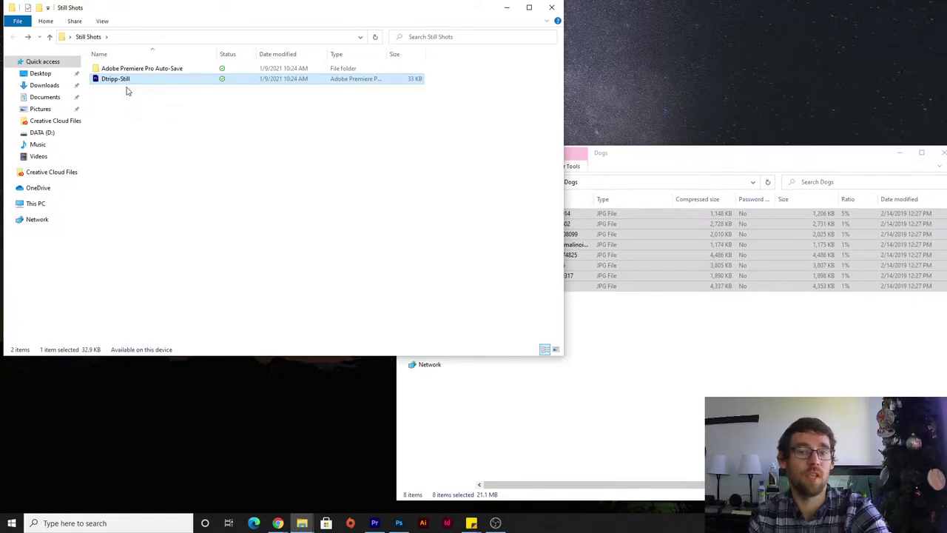
Copy the selected dog images from the Dogs archive into the Still Shots folder
click(592, 324)
drag(538, 339, 222, 209)
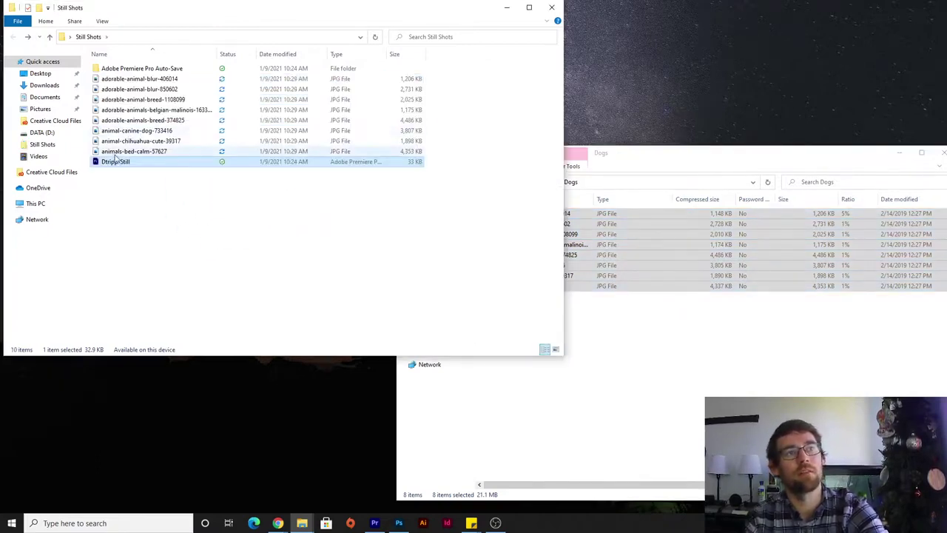
click(695, 149)
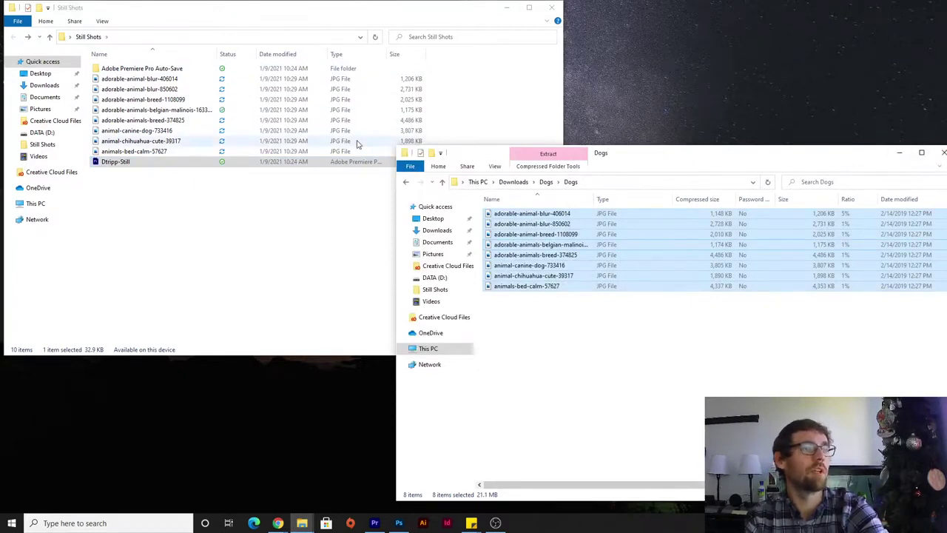
click(244, 227)
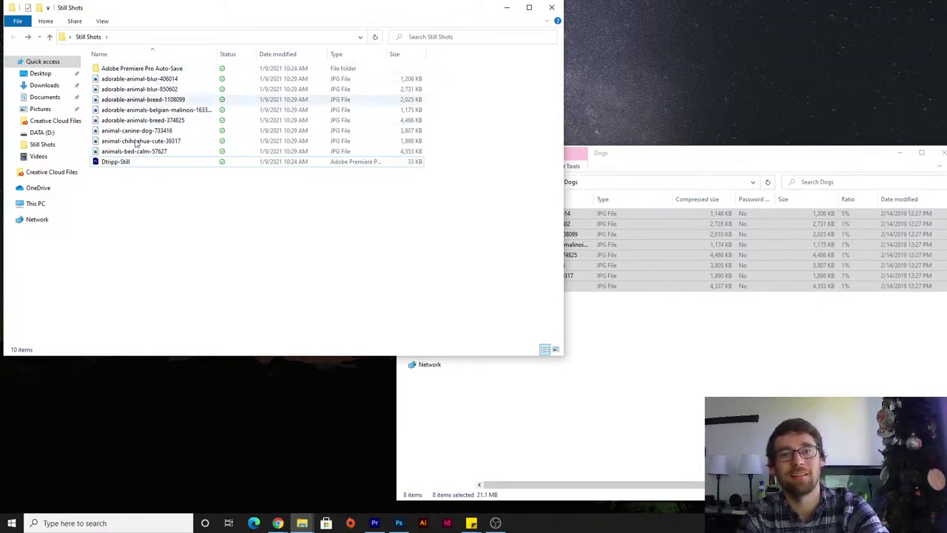
Create a new folder named Images inside the Still Shots folder
right_click(133, 220)
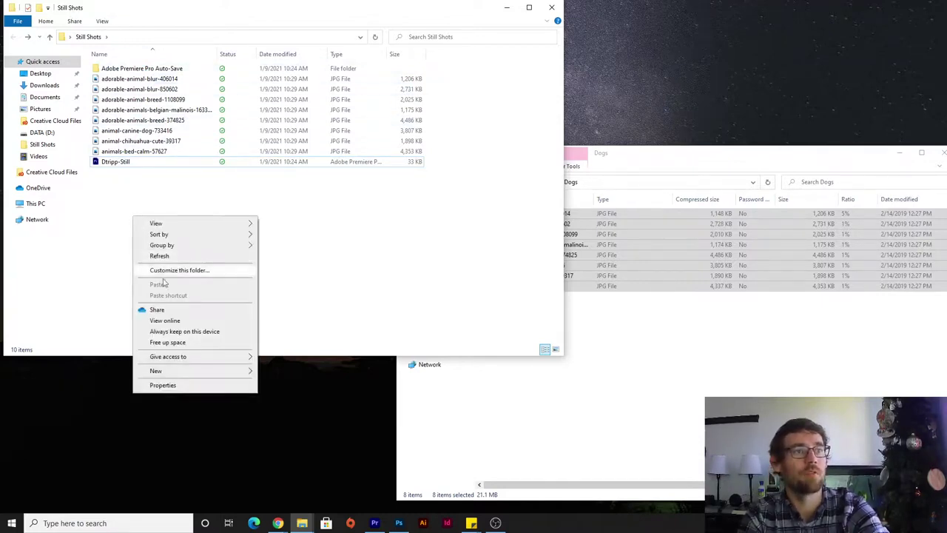
mouse_move(171, 374)
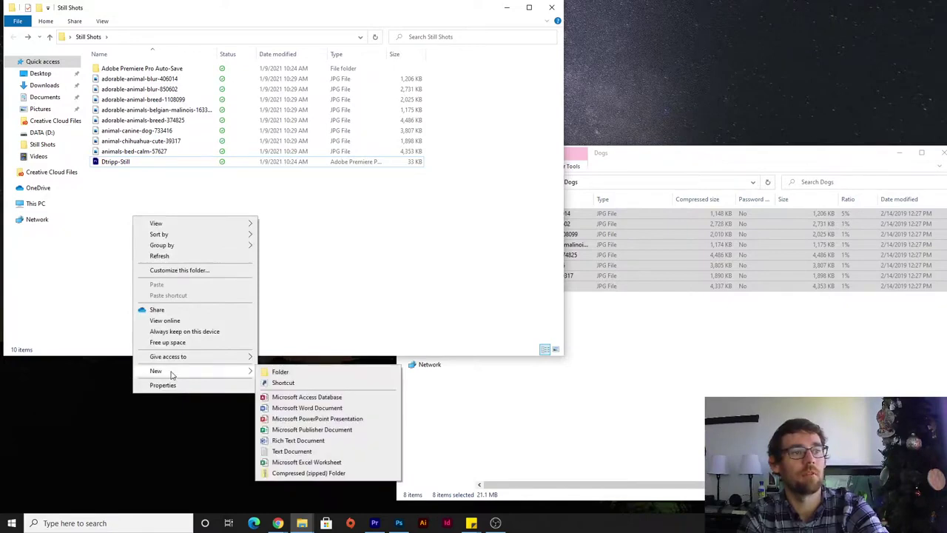
click(281, 372)
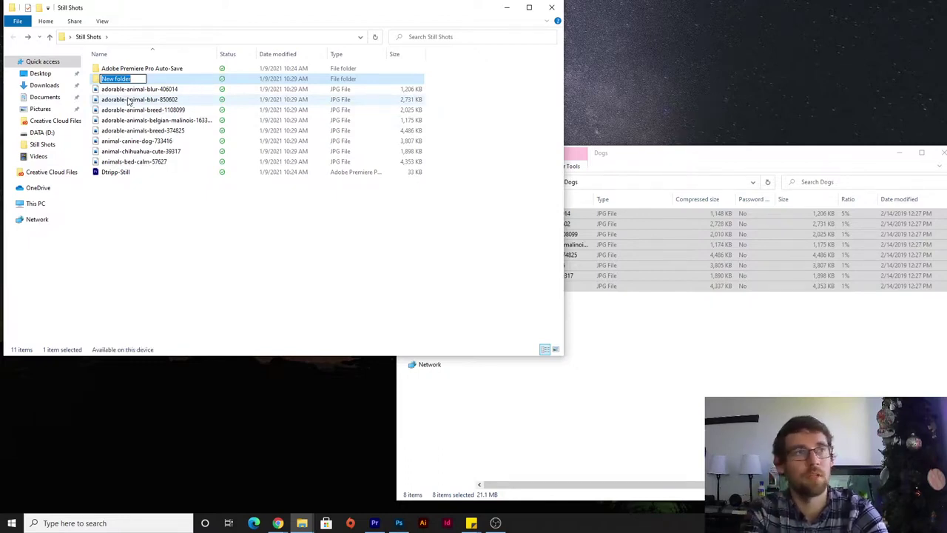
text(Images)
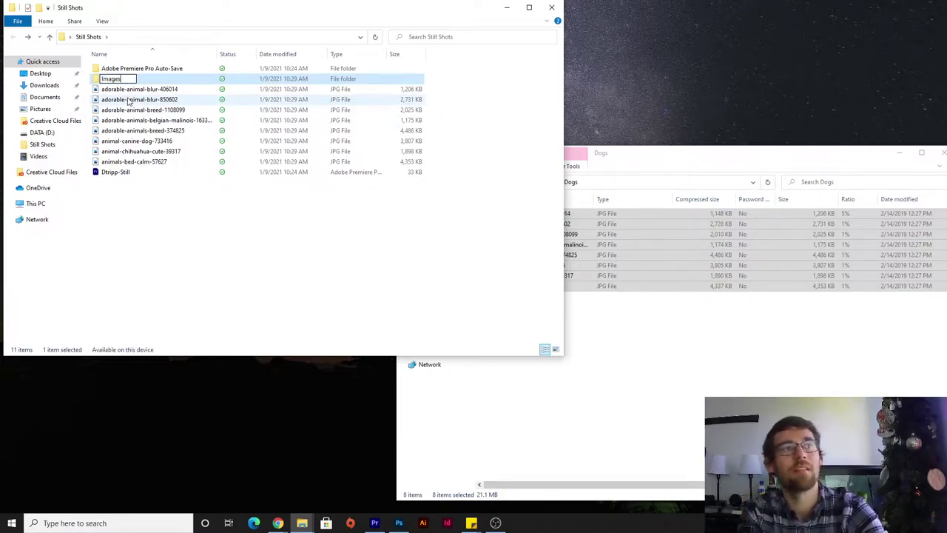
click(173, 211)
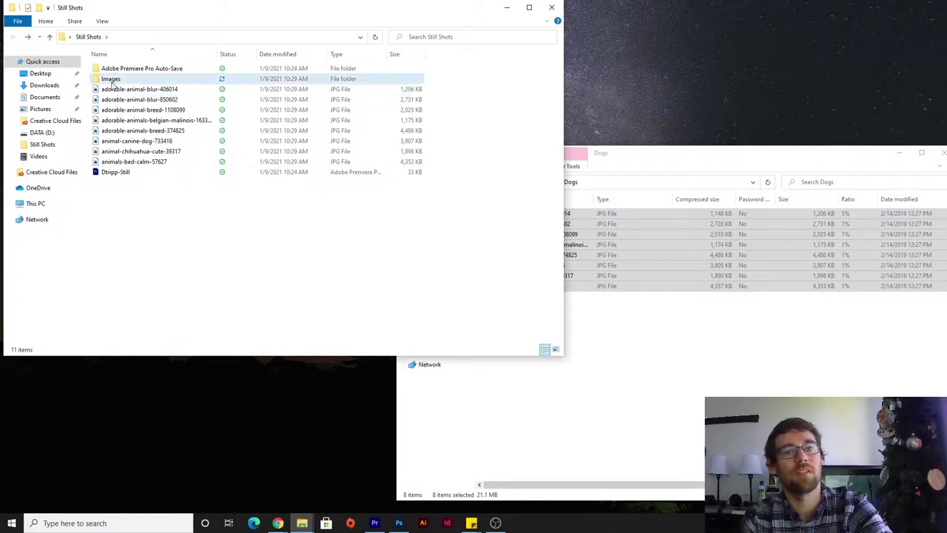
Move all the dog JPG files in Still Shots into the Images folder
click(130, 161)
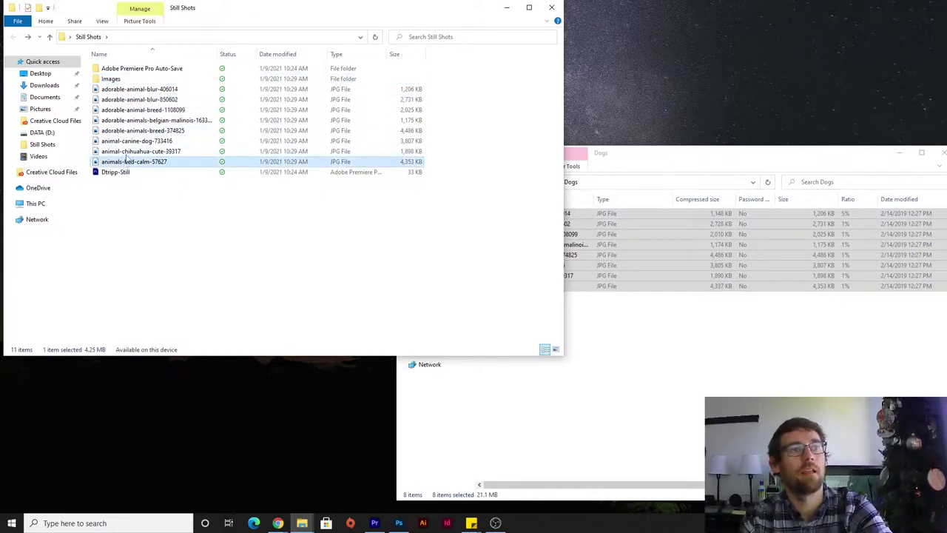
shift+click(140, 91)
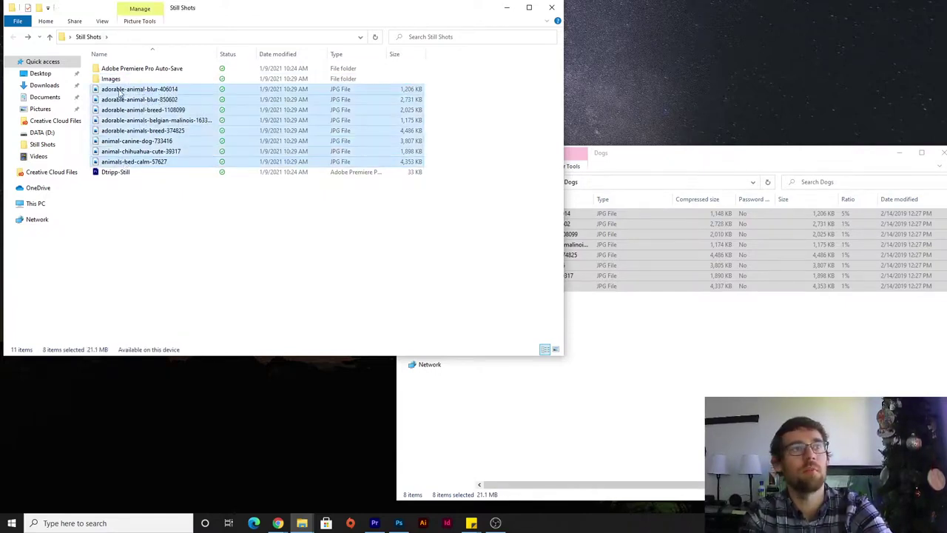
drag(121, 93, 109, 79)
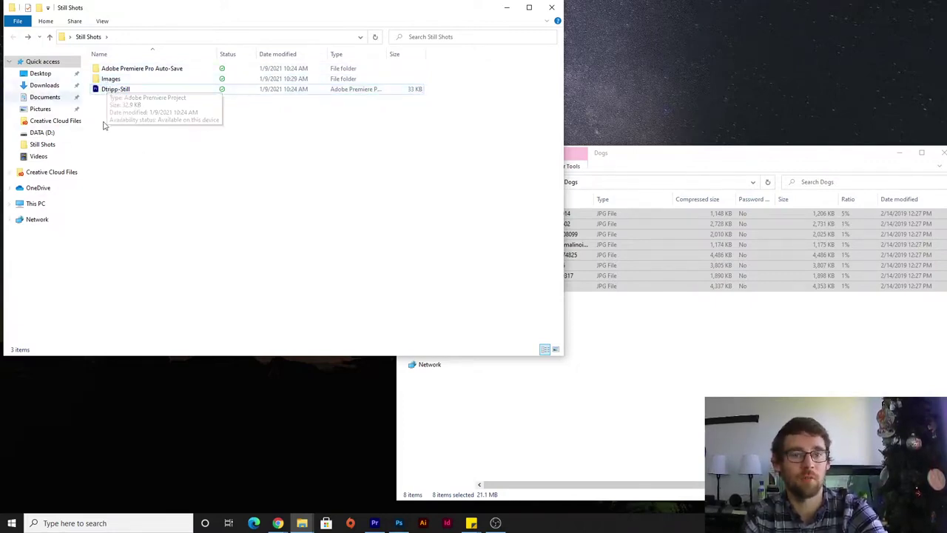
Create a new folder named Audio inside the Still Shots folder
right_click(167, 161)
mouse_move(220, 323)
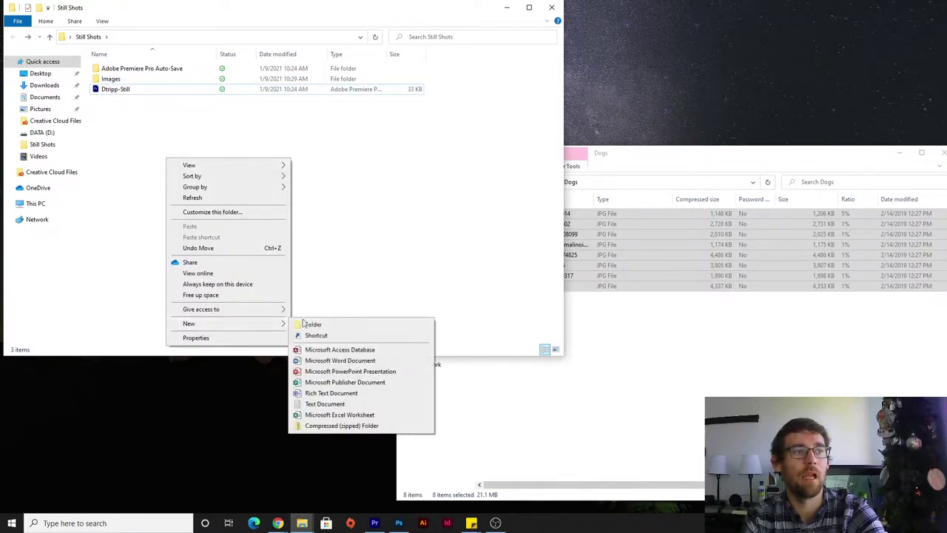
click(314, 322)
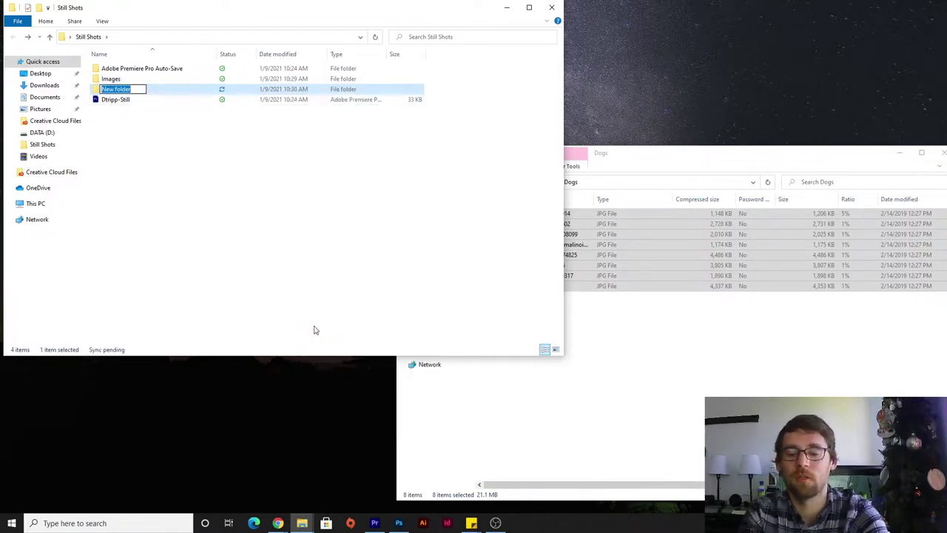
text(Audio)
key(Return)
Create a new folder named Video inside the Still Shots folder
right_click(187, 185)
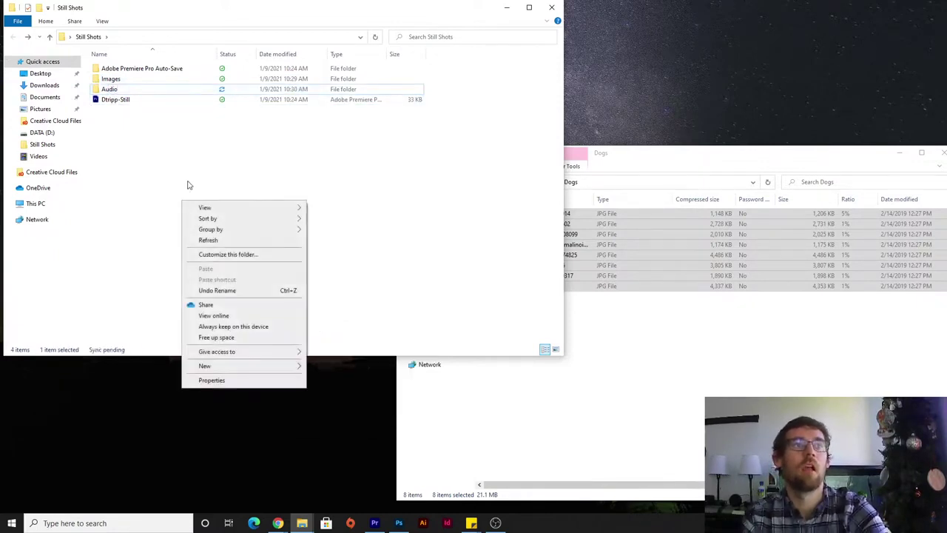
mouse_move(265, 363)
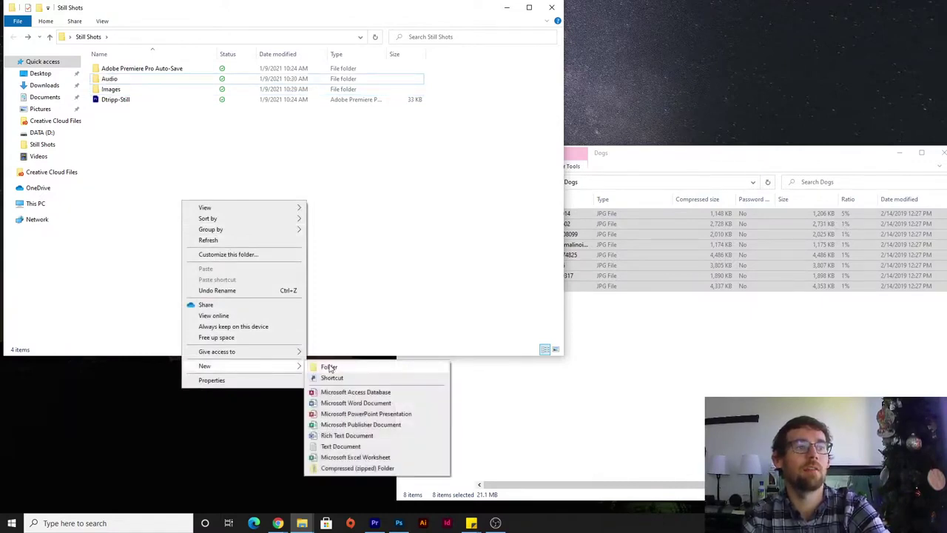
click(329, 367)
text(Vidoe)
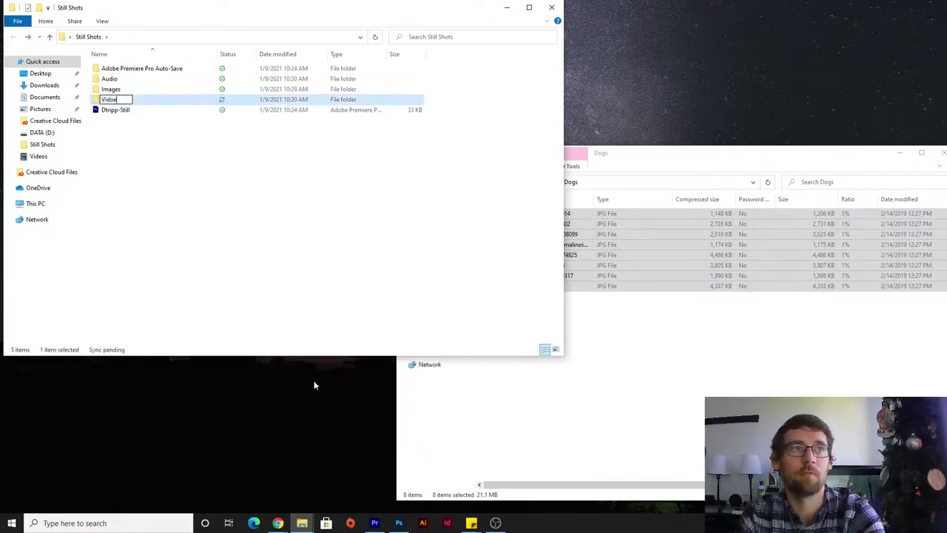
key(BackSpace)
key(BackSpace)
text(eo)
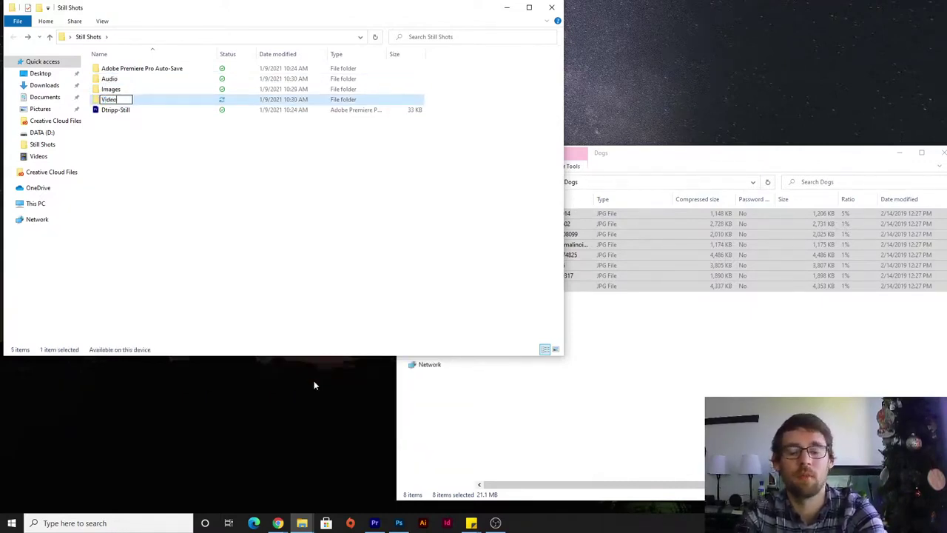
click(182, 191)
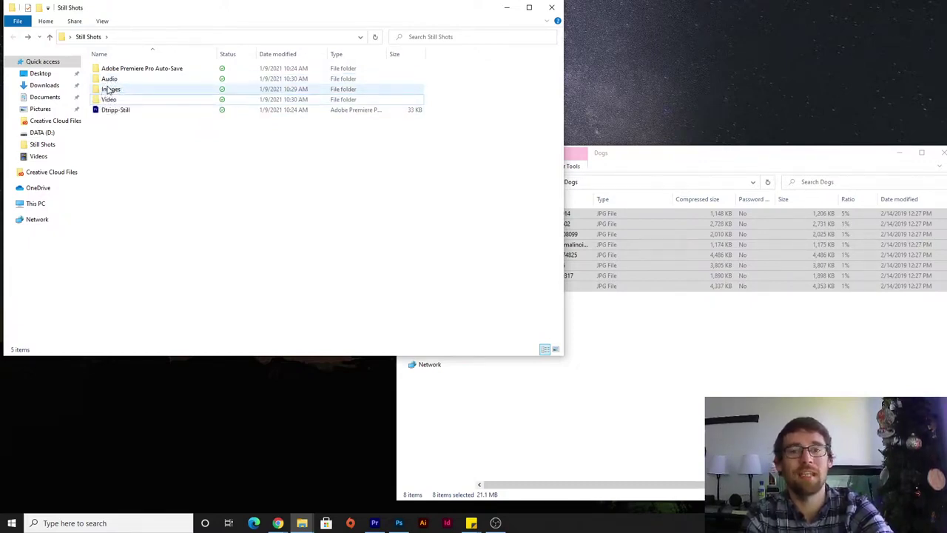
Switch to Premiere Pro, import the Images folder from Still Shots as a bin, and delete that bin
click(375, 523)
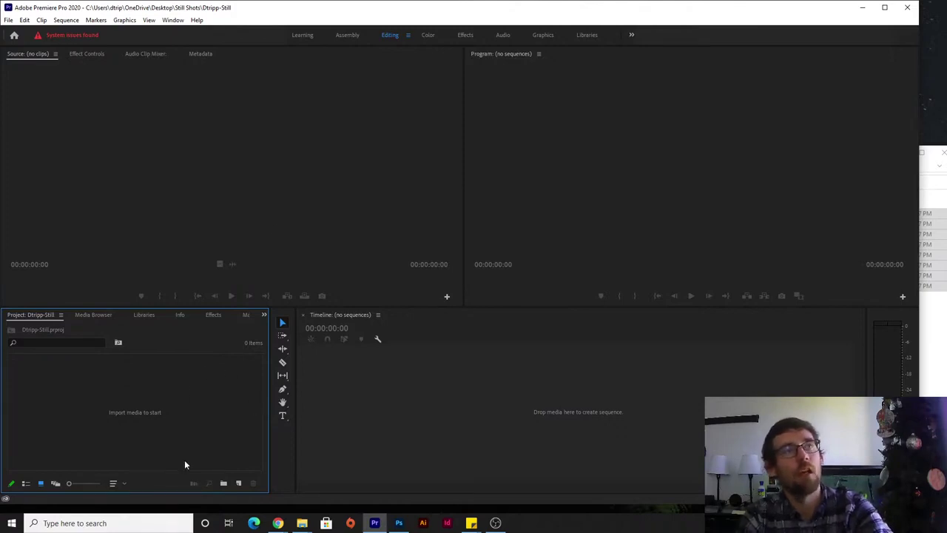
drag(131, 11, 222, 6)
drag(419, 4, 423, 19)
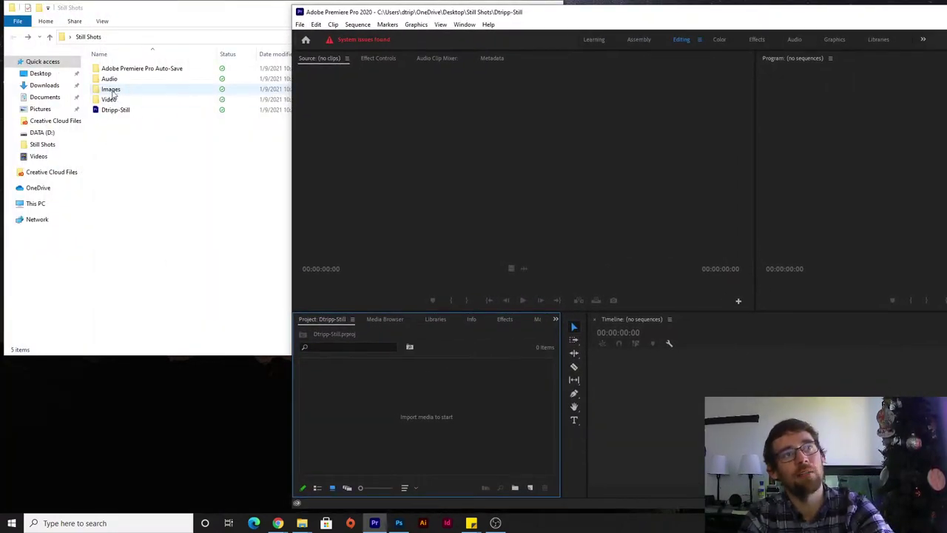
drag(112, 92, 406, 406)
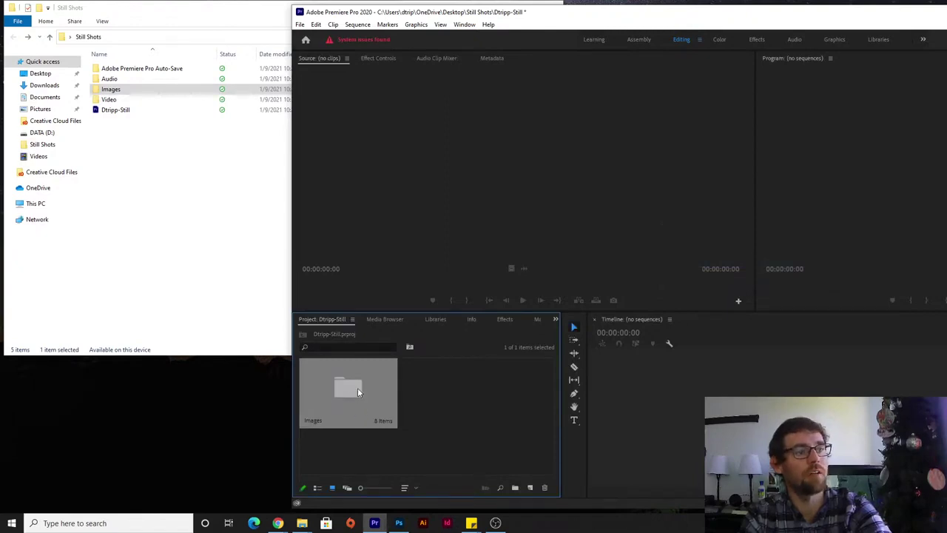
drag(354, 17, 63, 13)
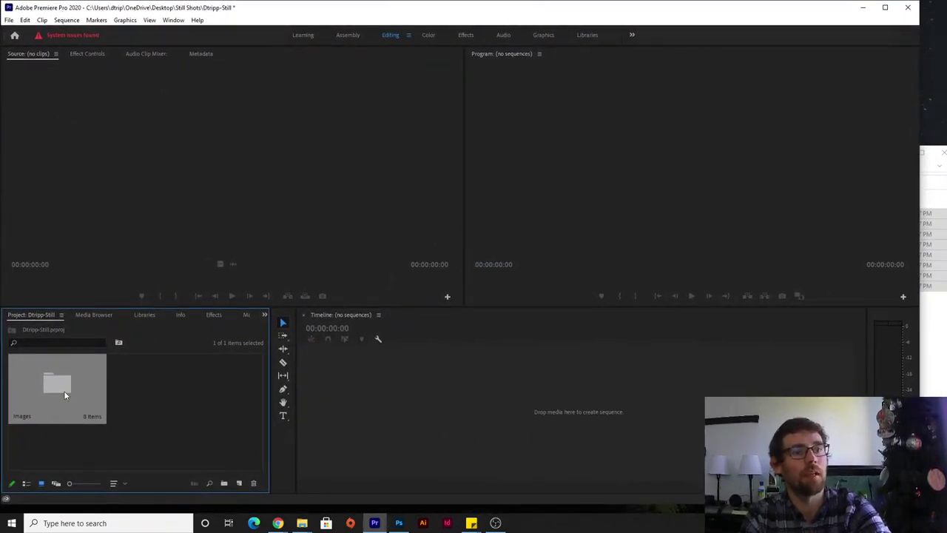
click(254, 483)
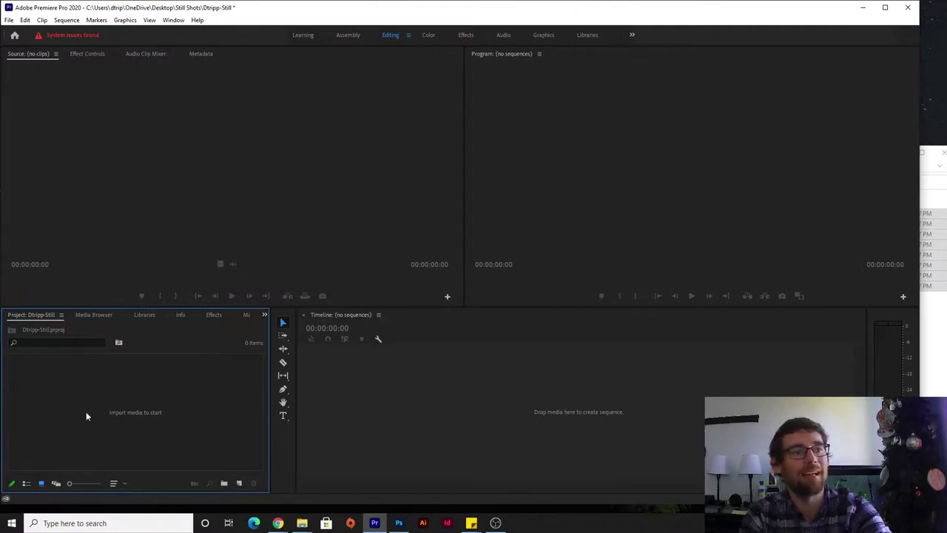
Import all the dog images from the Still Shots Images folder as individual clips, then delete them from the project
double_click(131, 399)
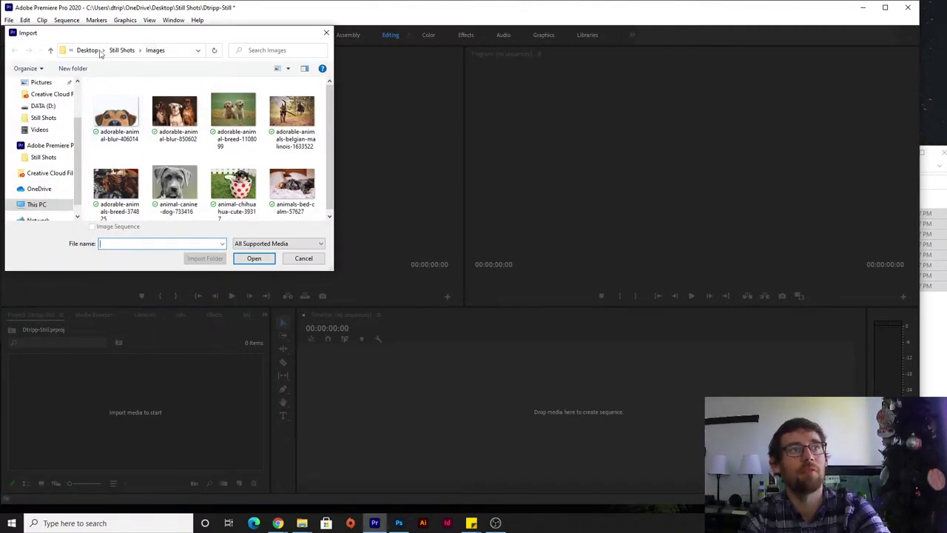
click(121, 49)
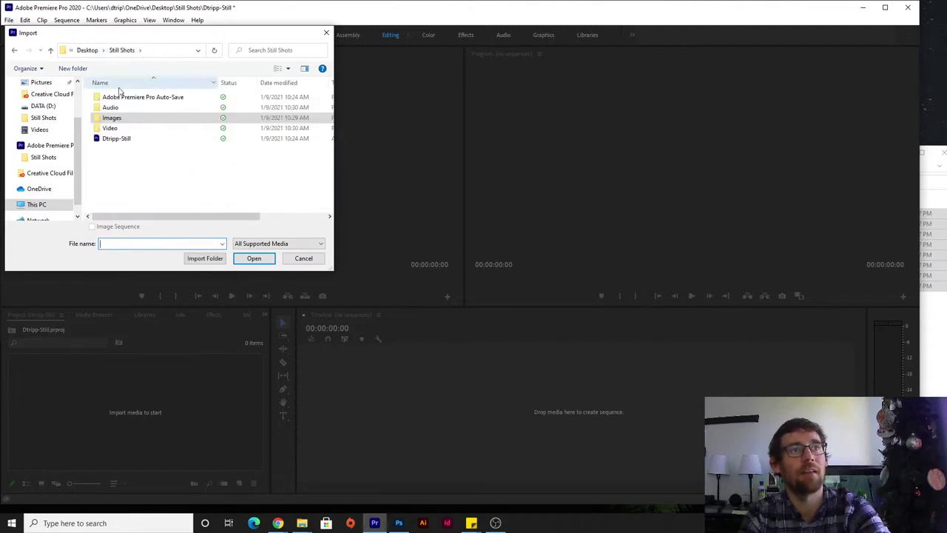
click(256, 260)
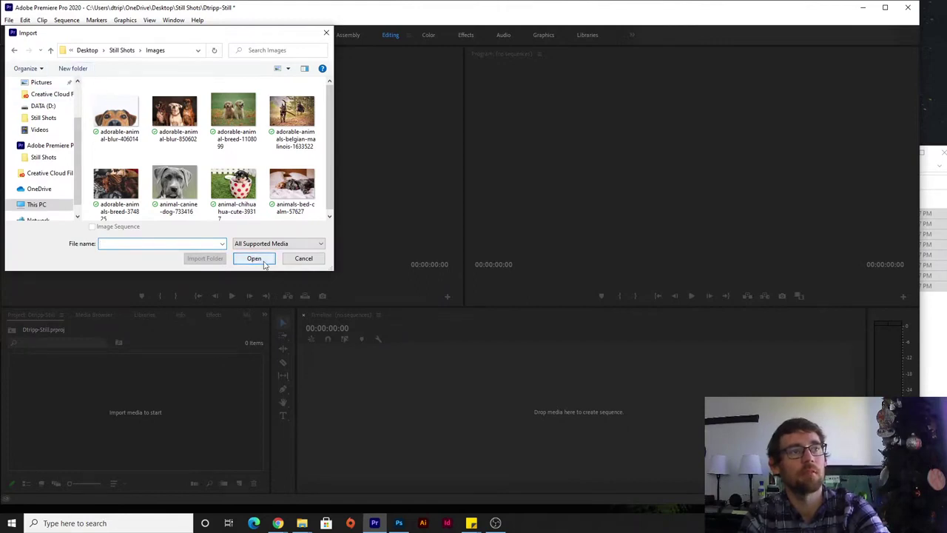
drag(85, 81, 345, 279)
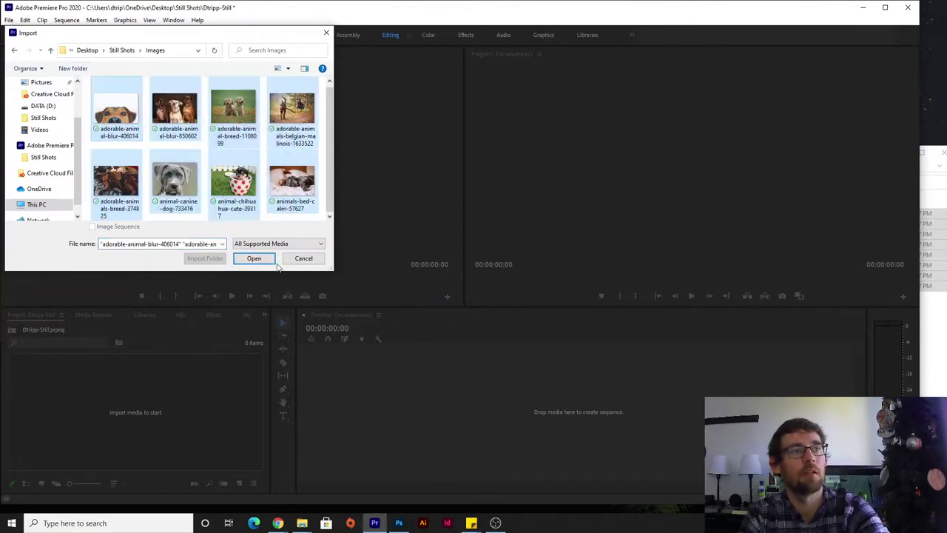
click(246, 258)
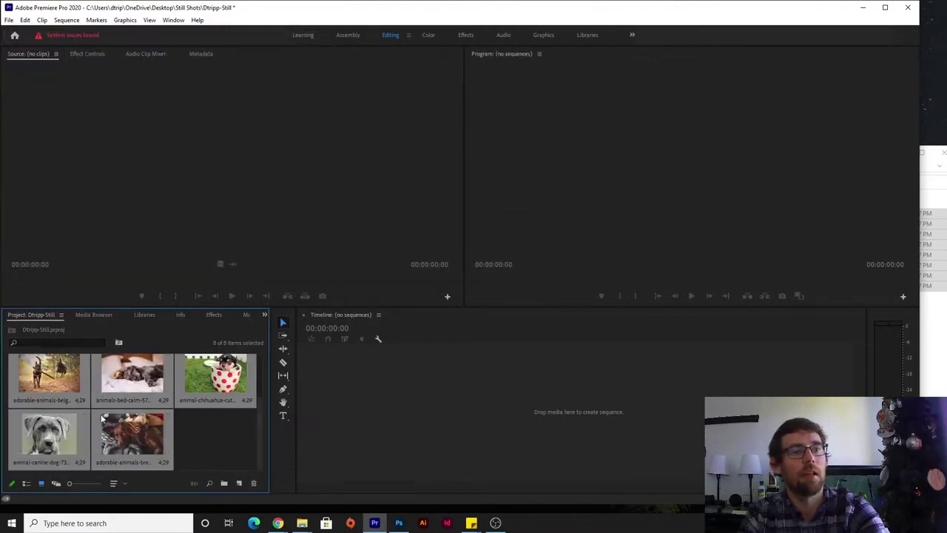
scroll(100, 410, down, 2)
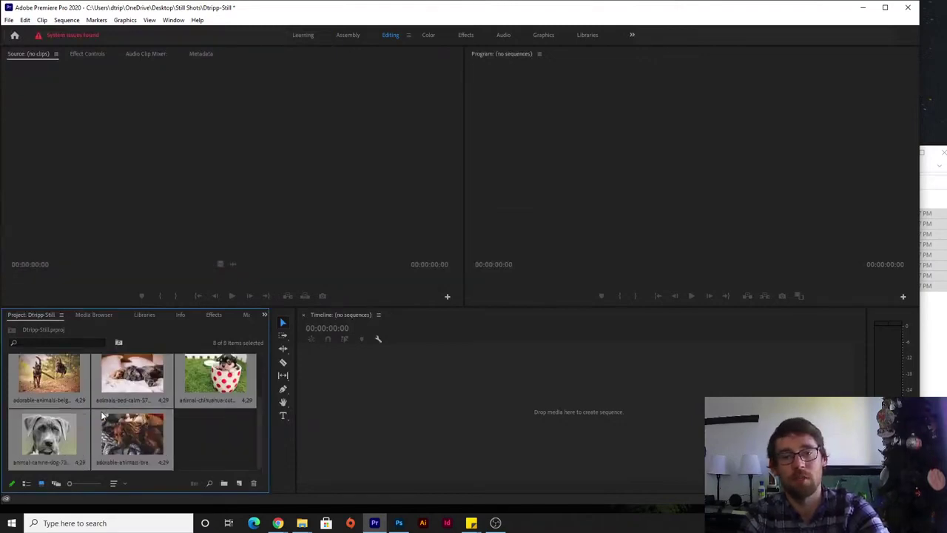
drag(201, 443, 22, 319)
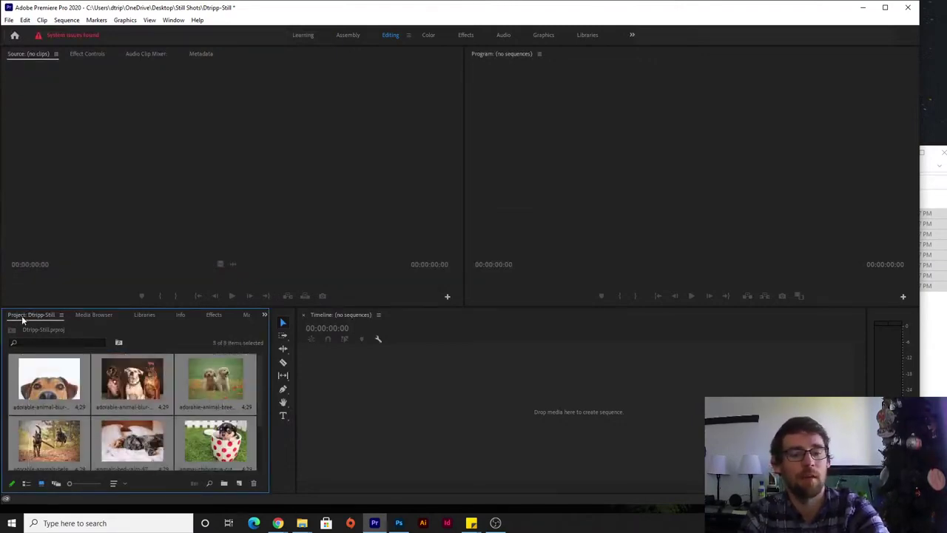
key(Delete)
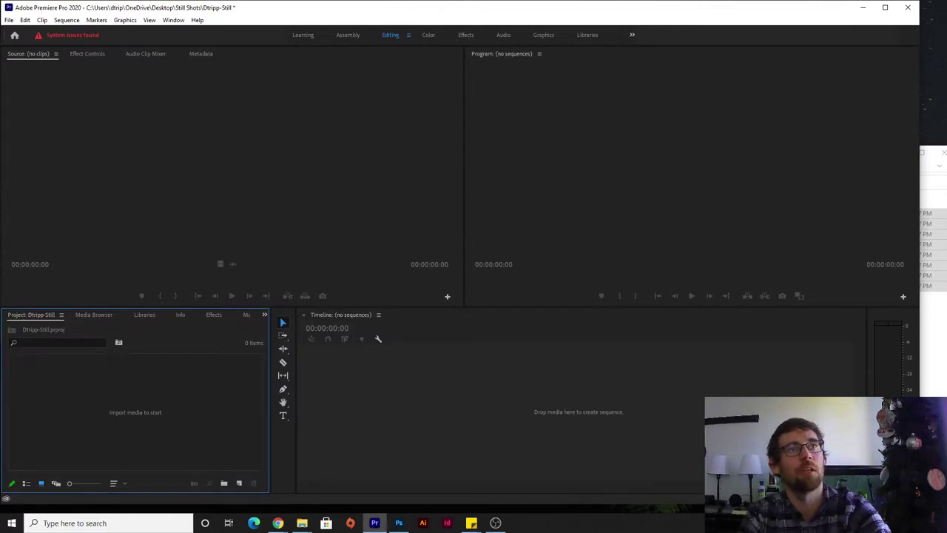
Repeat the import of all the dog pictures with the Import command and clear them from the project again
click(9, 20)
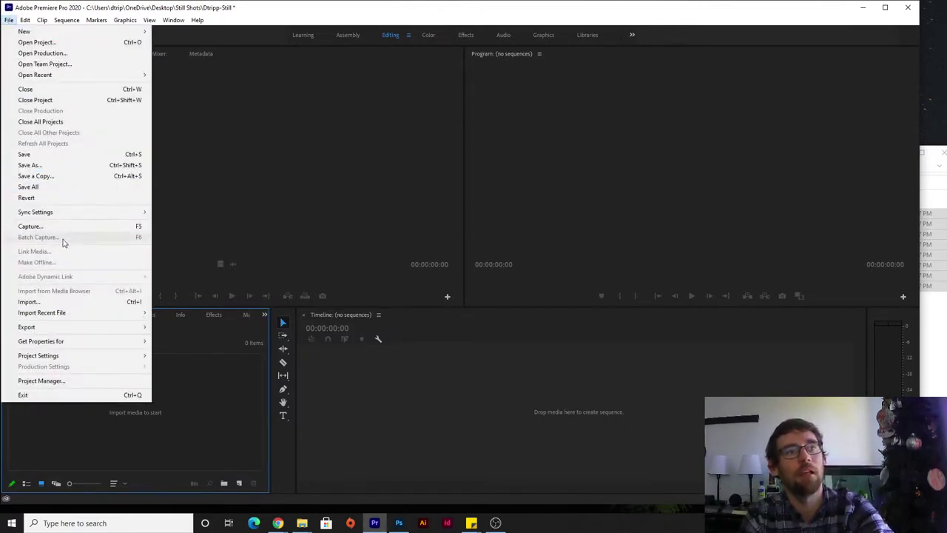
click(48, 302)
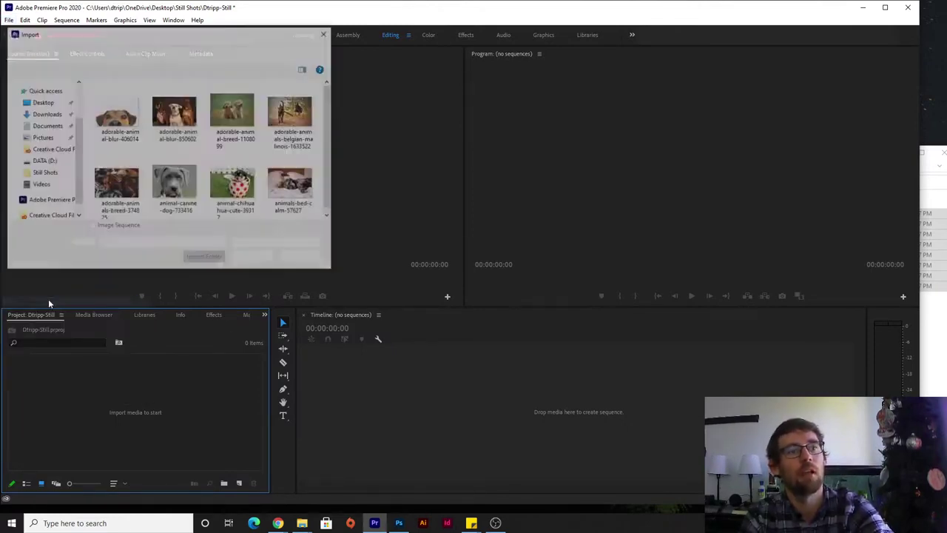
drag(94, 87, 281, 185)
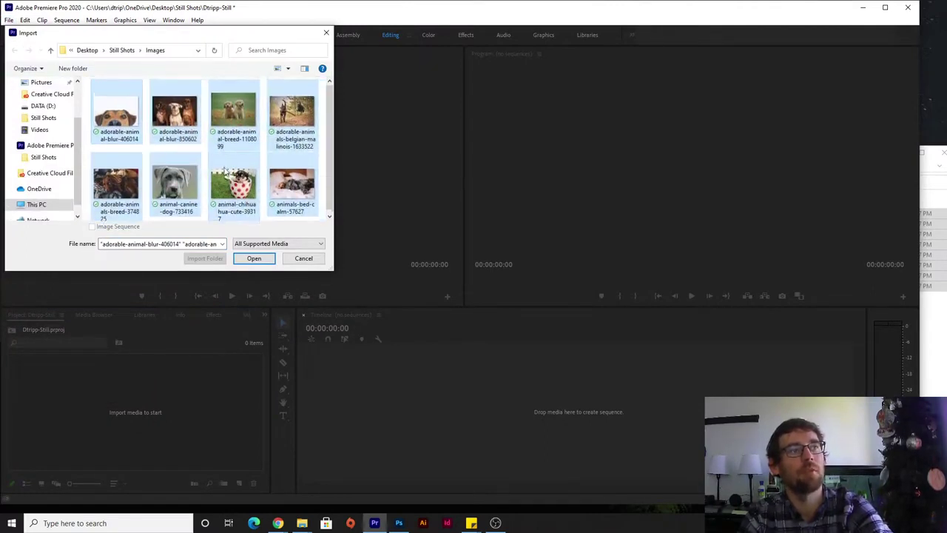
click(259, 259)
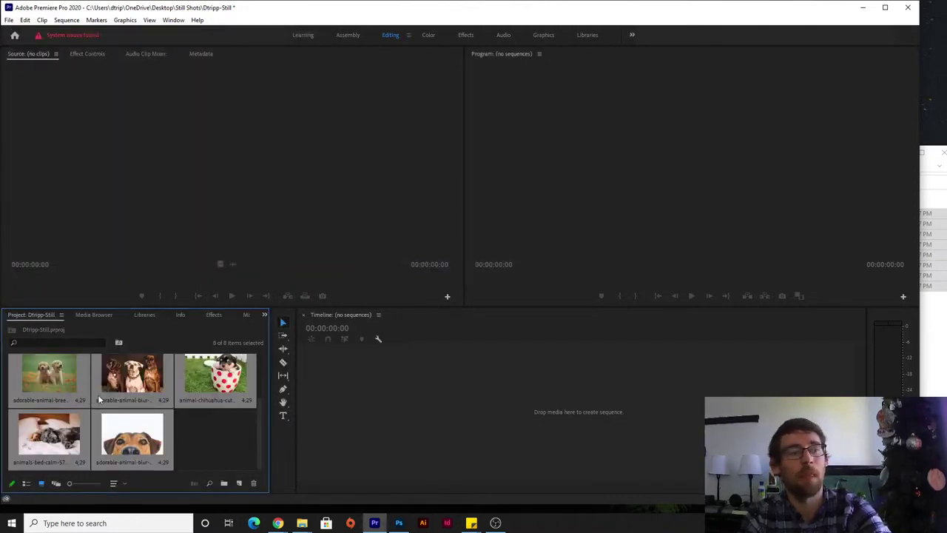
click(253, 482)
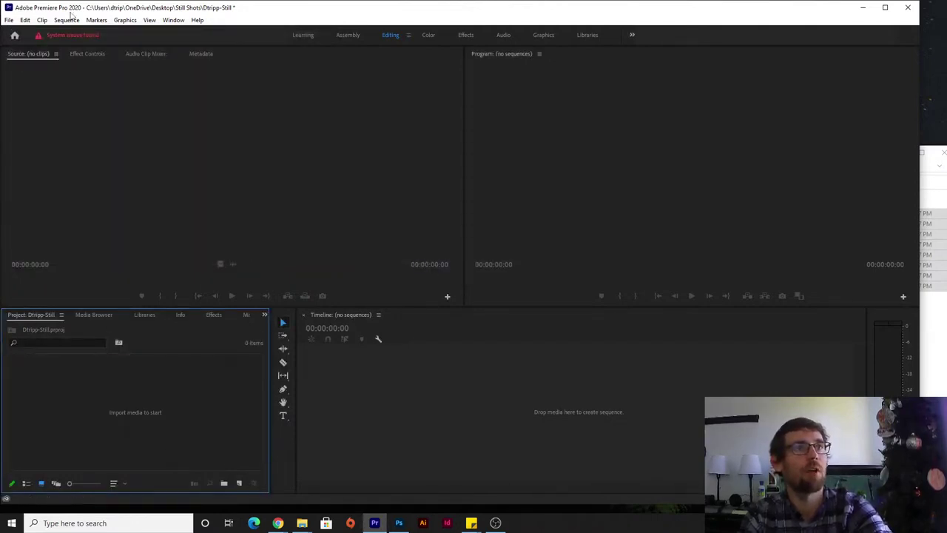
Import the whole Images folder from Still Shots into the Dtripp-Still project as a bin and open that bin
drag(71, 11, 164, 13)
click(75, 304)
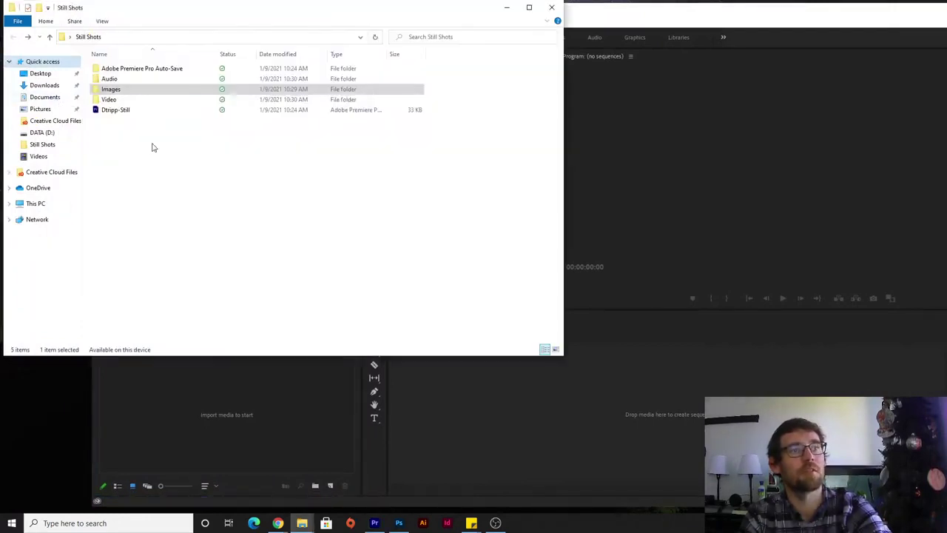
drag(110, 92, 199, 416)
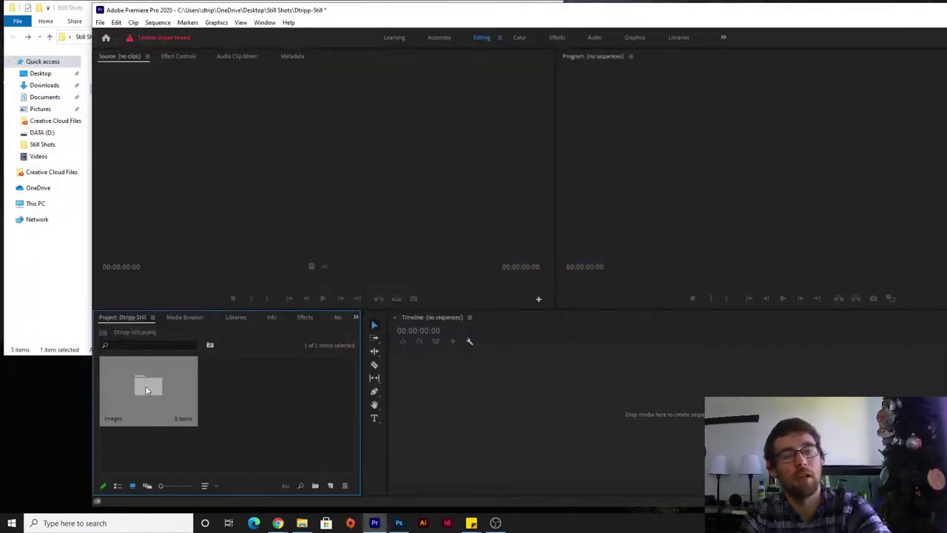
double_click(147, 390)
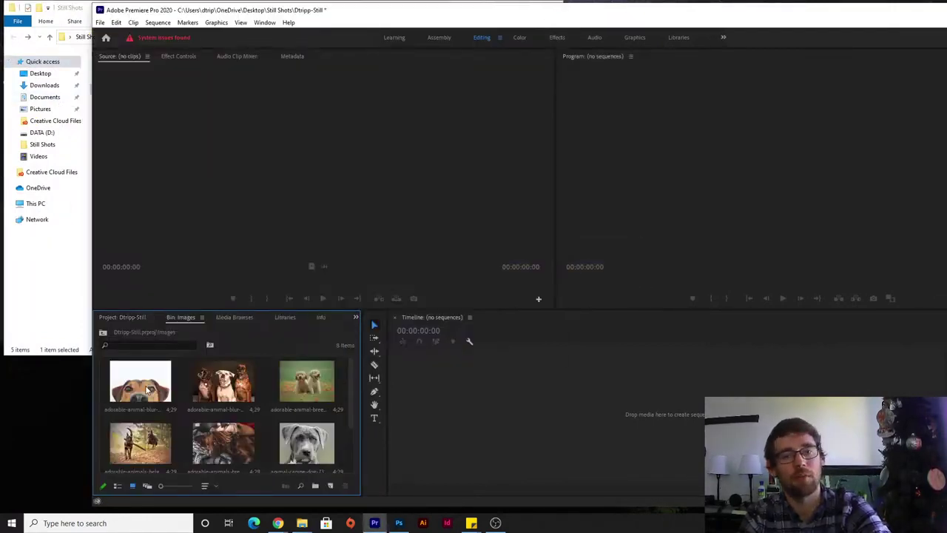
double_click(181, 13)
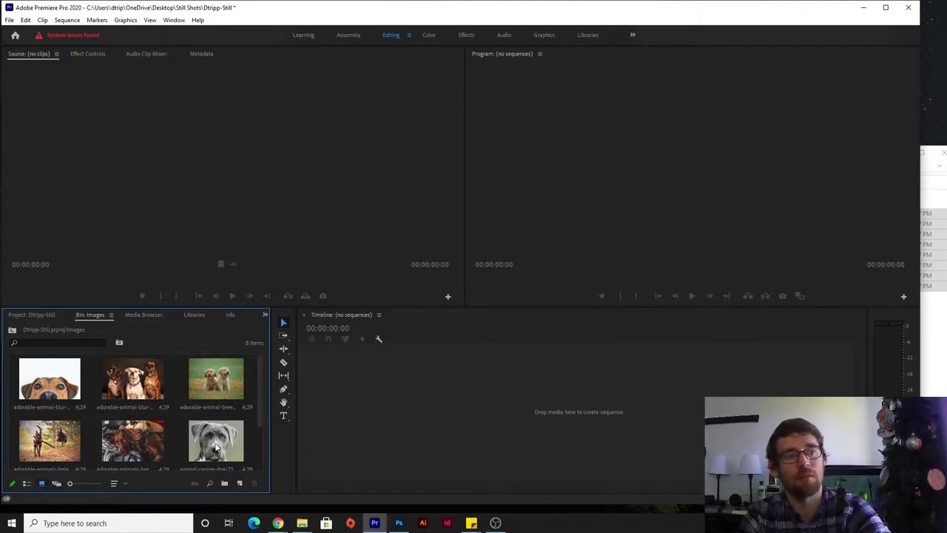
Look through the thumbnails in the Images bin and change its display to list view
scroll(92, 415, down, 2)
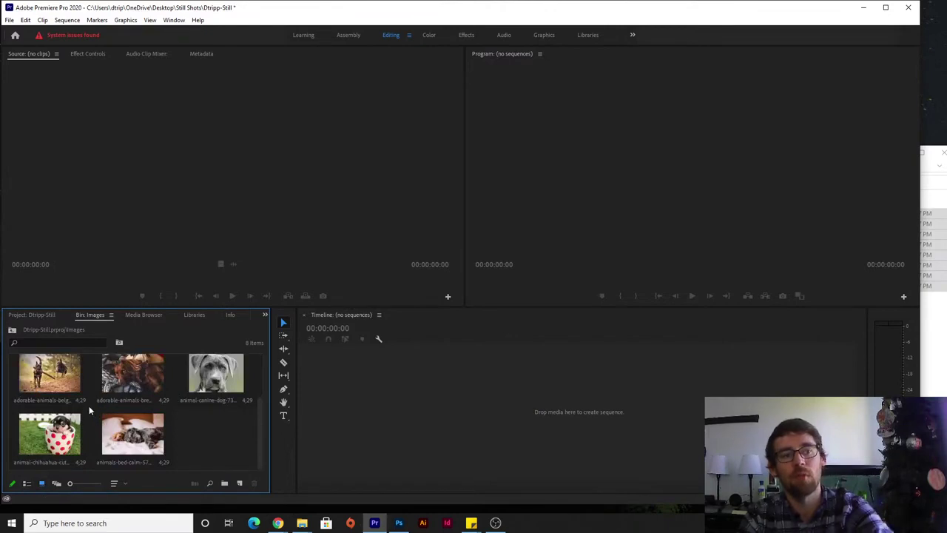
click(27, 483)
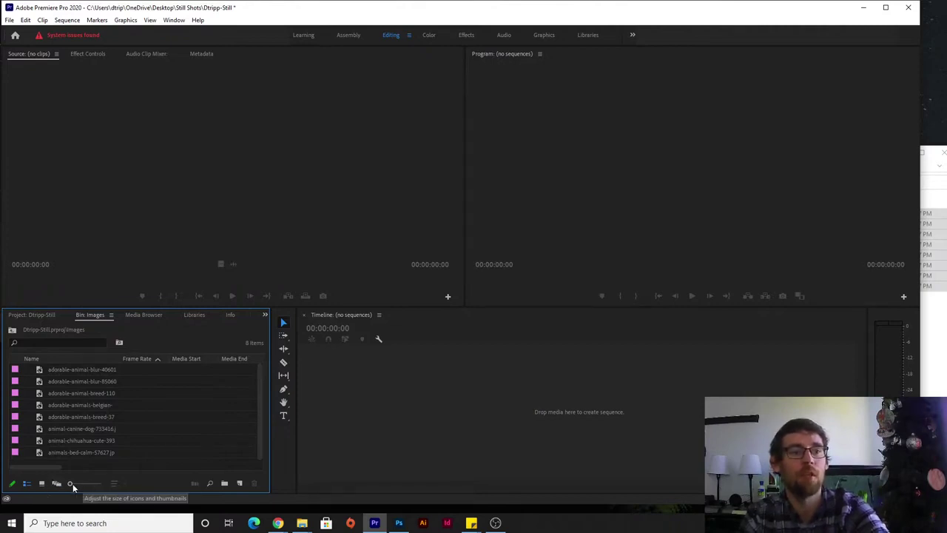
mouse_move(72, 485)
mouse_down()
mouse_move(102, 484)
mouse_move(65, 483)
mouse_up()
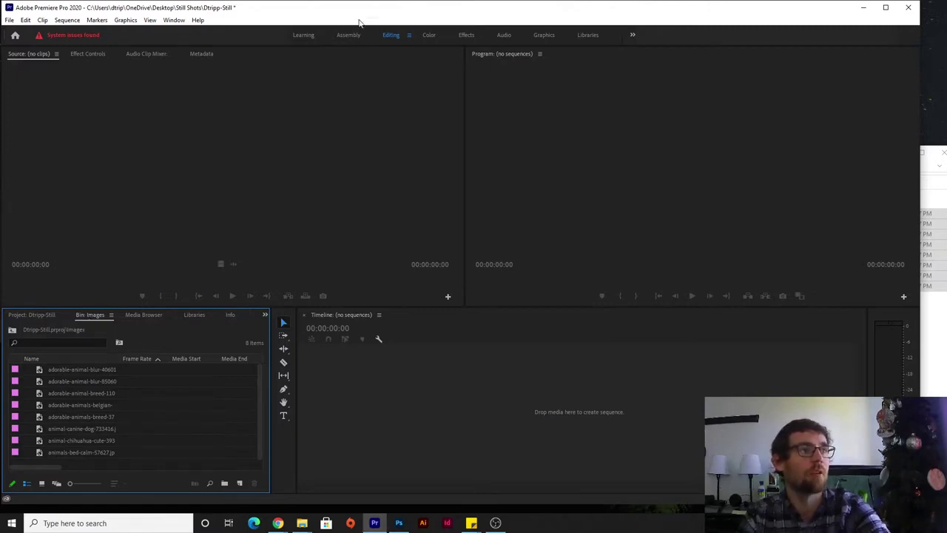
click(410, 37)
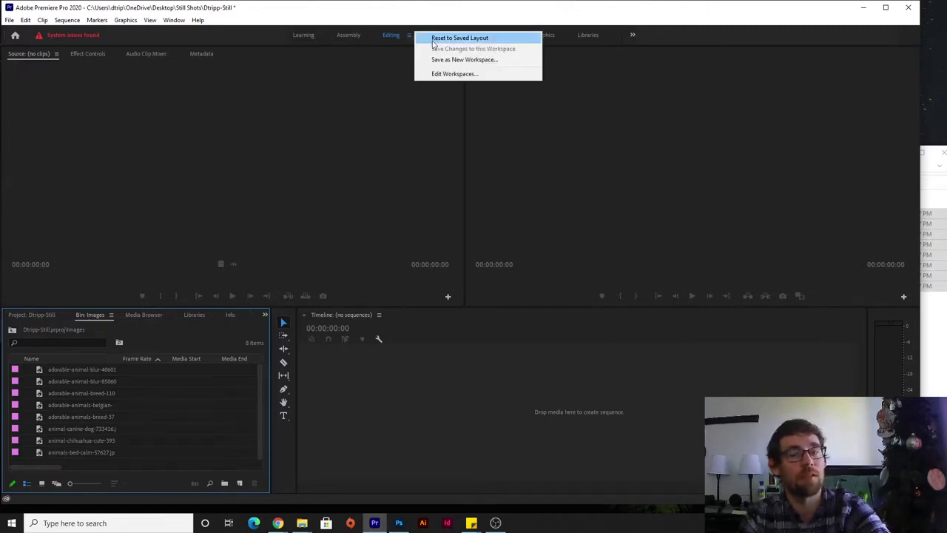
click(211, 393)
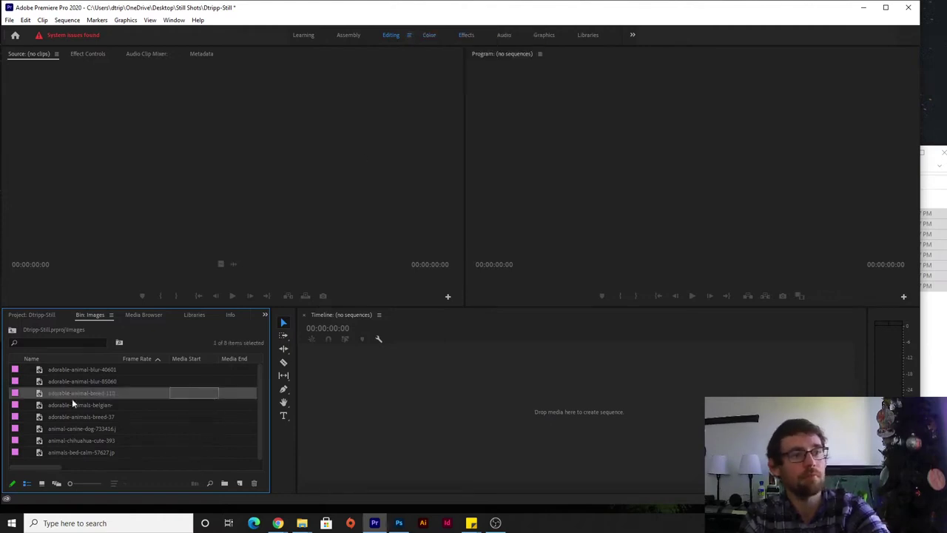
Examine the image clips' metadata columns in the Images bin, including in and out points, duration and video info
click(78, 371)
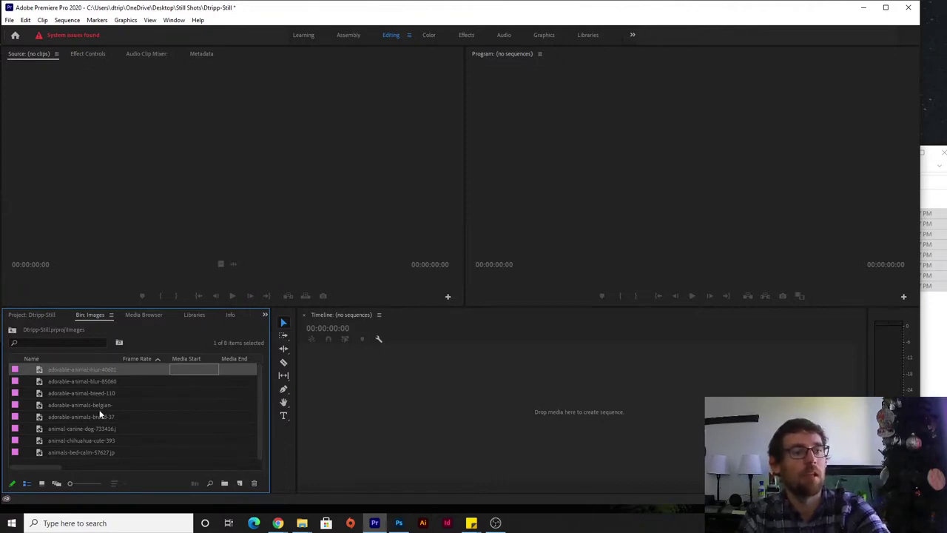
drag(39, 464, 80, 455)
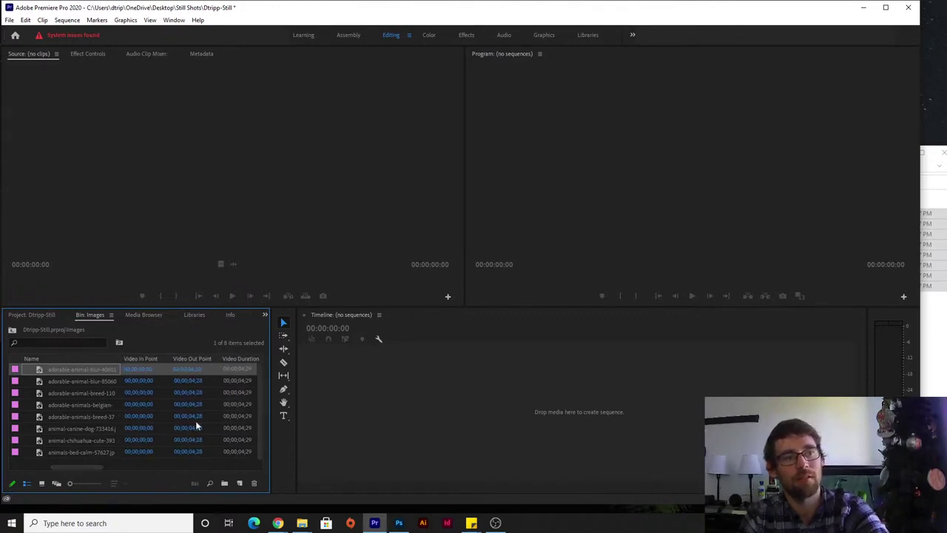
drag(73, 463, 134, 452)
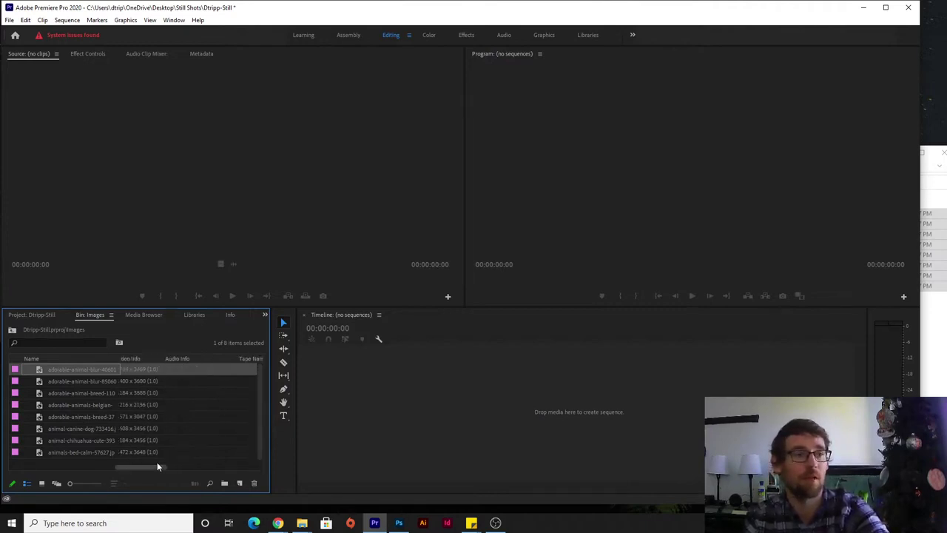
Create a new sequence by placing adorable-animal-blur-406014.jpg from the Images bin on the empty timeline
drag(157, 461, 163, 389)
drag(141, 463, 26, 464)
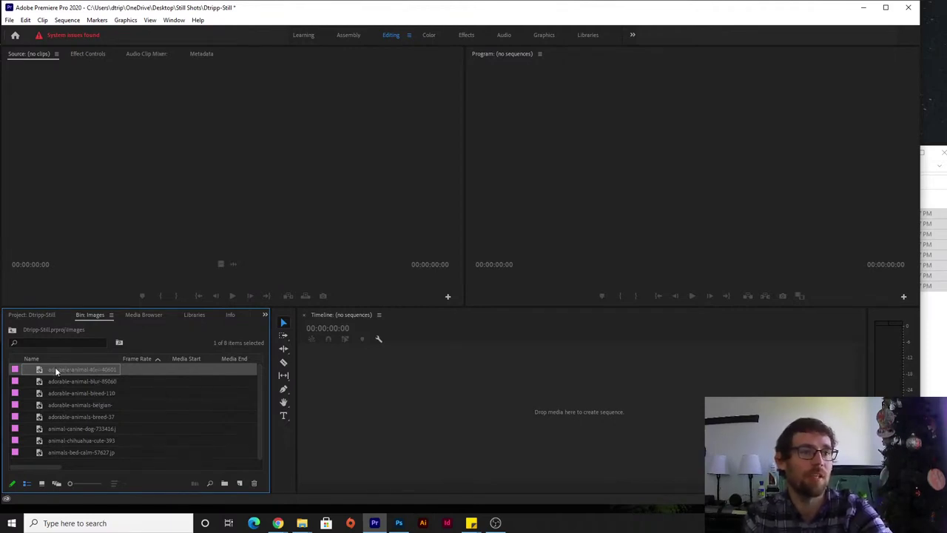
drag(55, 371, 177, 384)
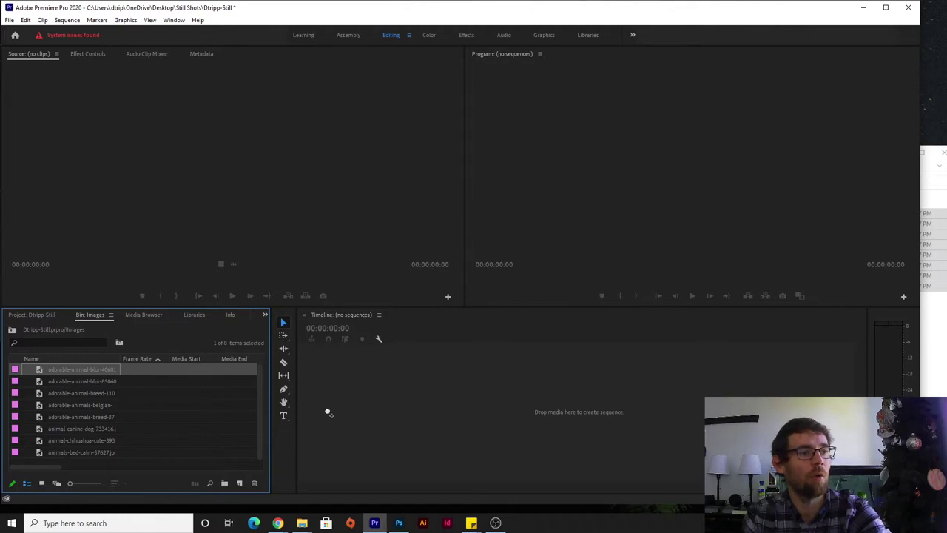
drag(485, 433, 517, 413)
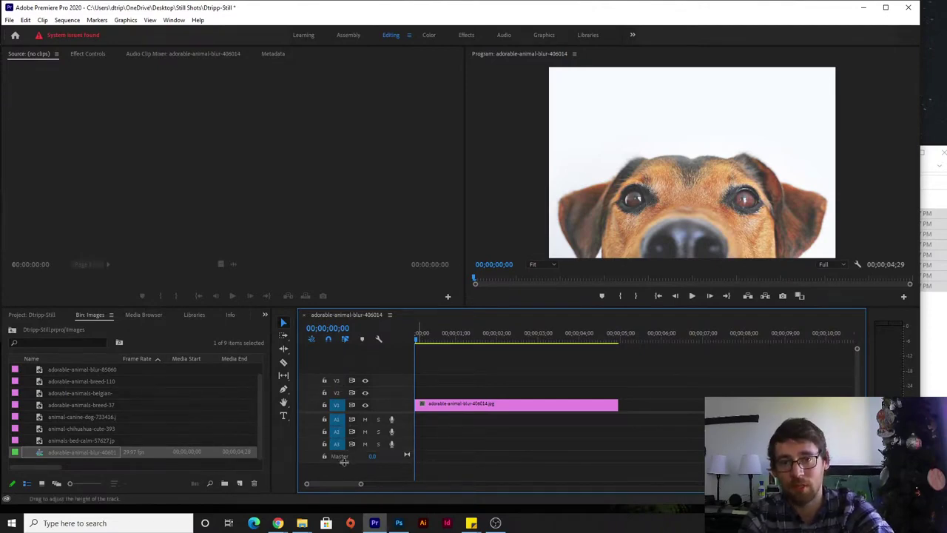
Select the dog clip on track V1 and position the timeline playhead at 00;00;01;00
click(336, 404)
click(335, 431)
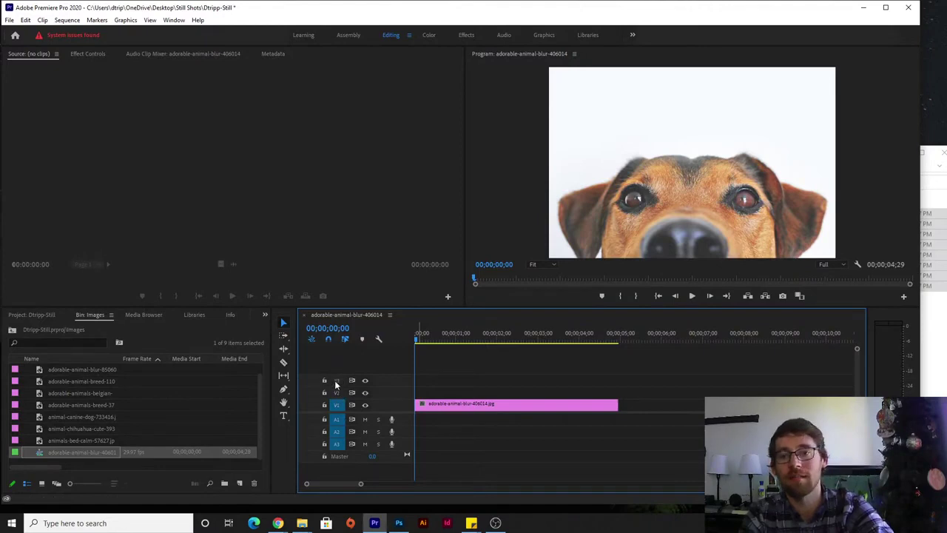
mouse_move(466, 407)
mouse_down()
mouse_move(454, 357)
mouse_move(460, 404)
mouse_up()
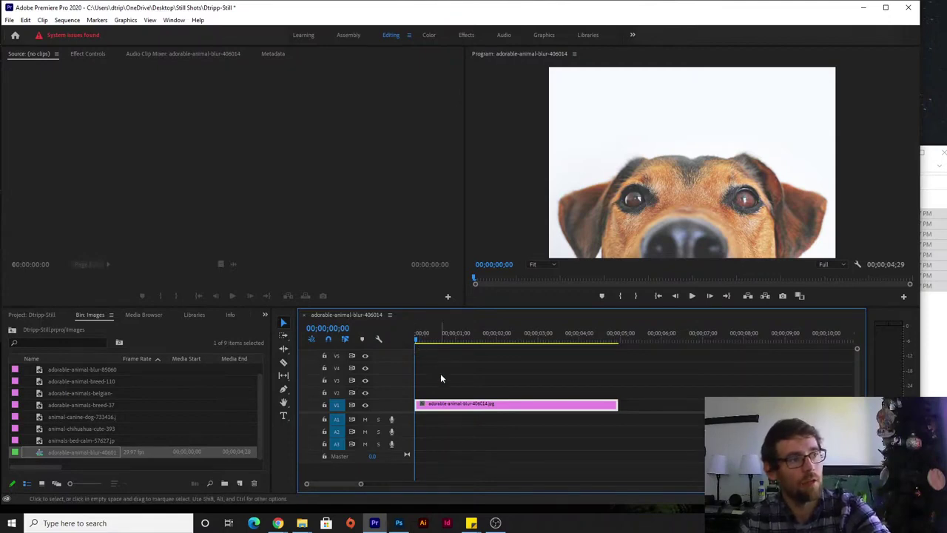
drag(416, 341, 511, 341)
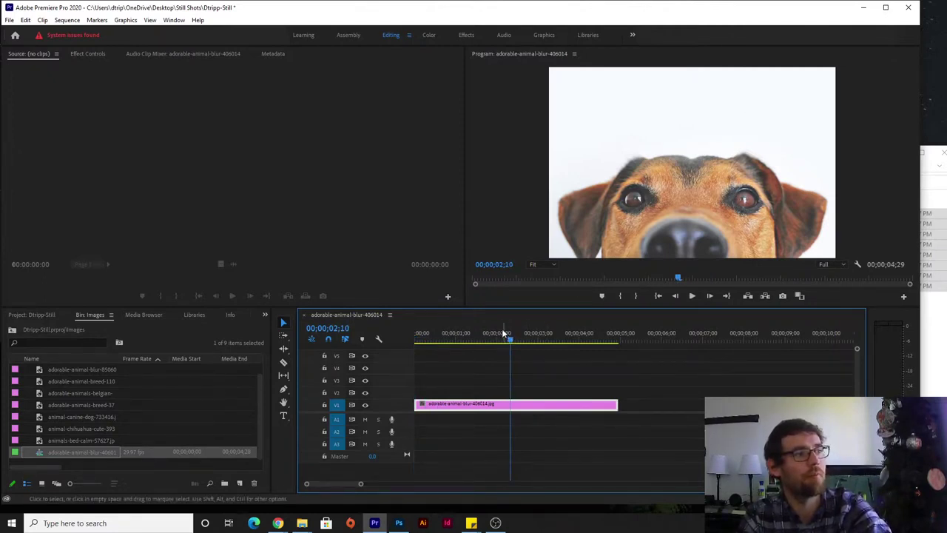
drag(510, 341, 454, 342)
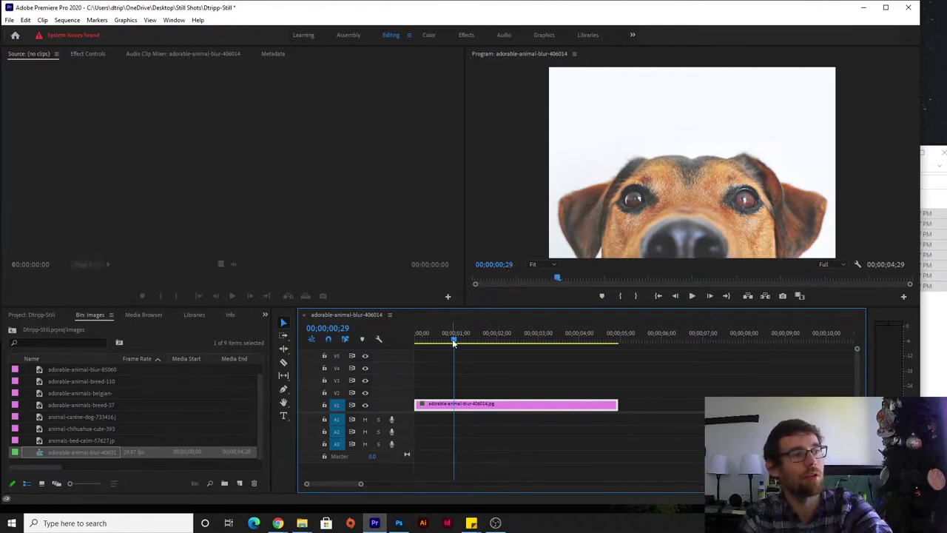
drag(454, 342, 454, 342)
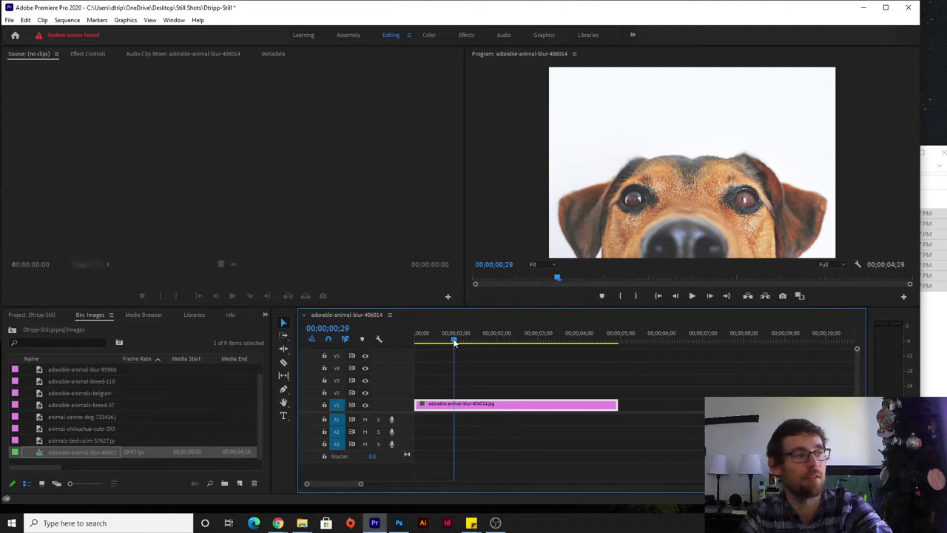
drag(454, 341, 456, 342)
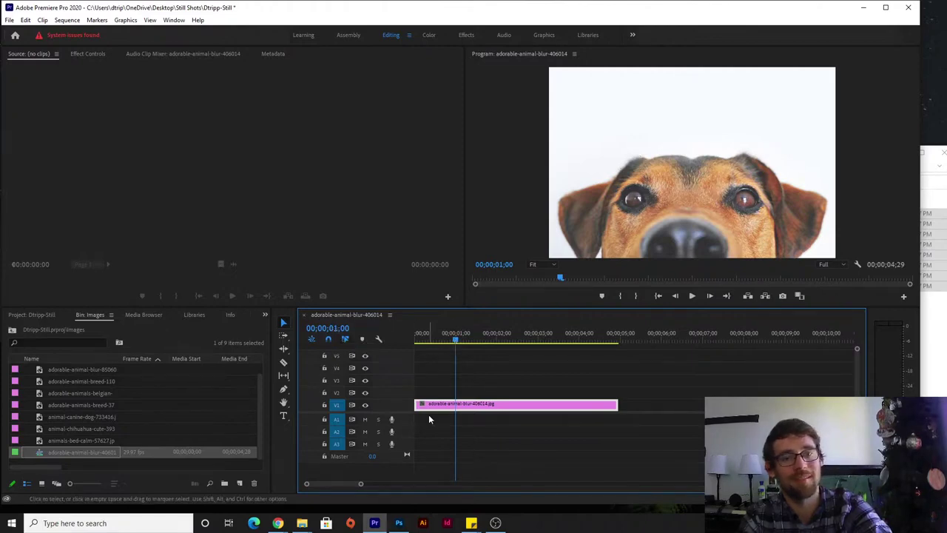
mouse_move(456, 339)
mouse_down()
mouse_move(441, 344)
mouse_move(456, 343)
mouse_up()
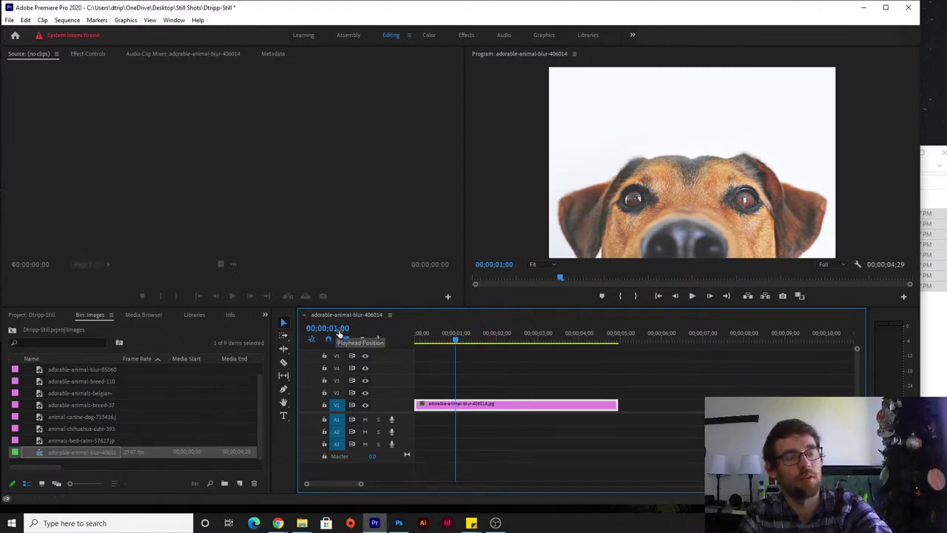
Trim the end of the V1 clip back to the one-second playhead and park the playhead at 00;00;00;24
click(616, 405)
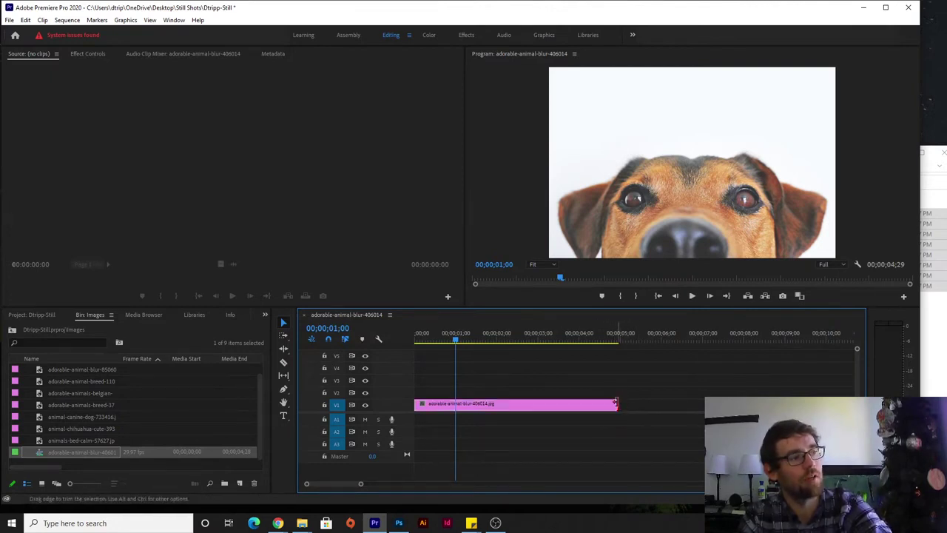
drag(615, 406, 455, 410)
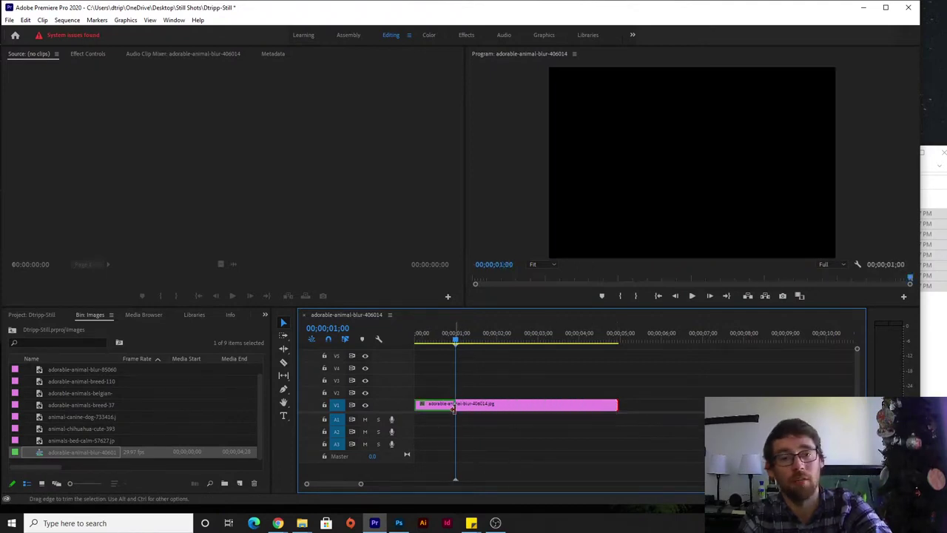
mouse_move(456, 342)
mouse_down()
mouse_move(428, 343)
mouse_move(458, 343)
mouse_move(447, 343)
mouse_up()
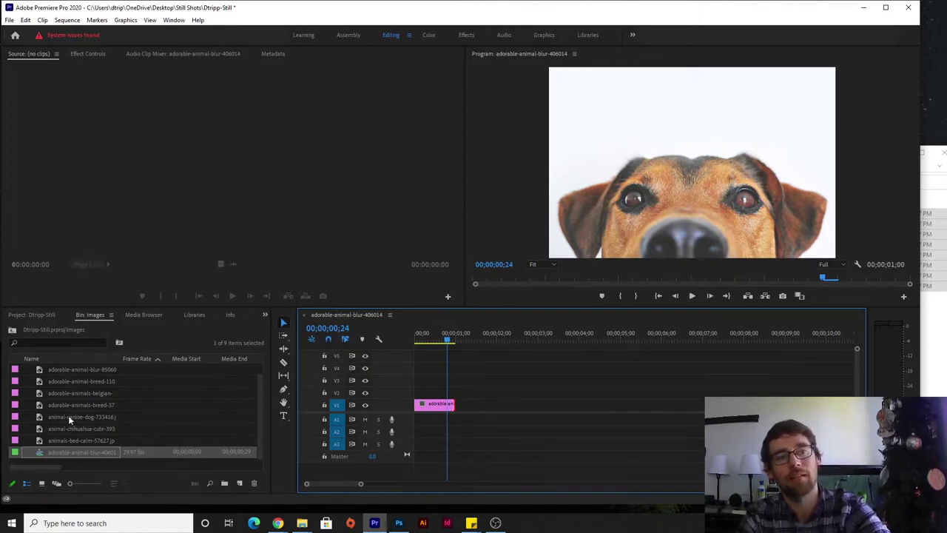
Preview several other dog images from the Images bin one after another in the Source monitor
scroll(66, 396, up, 1)
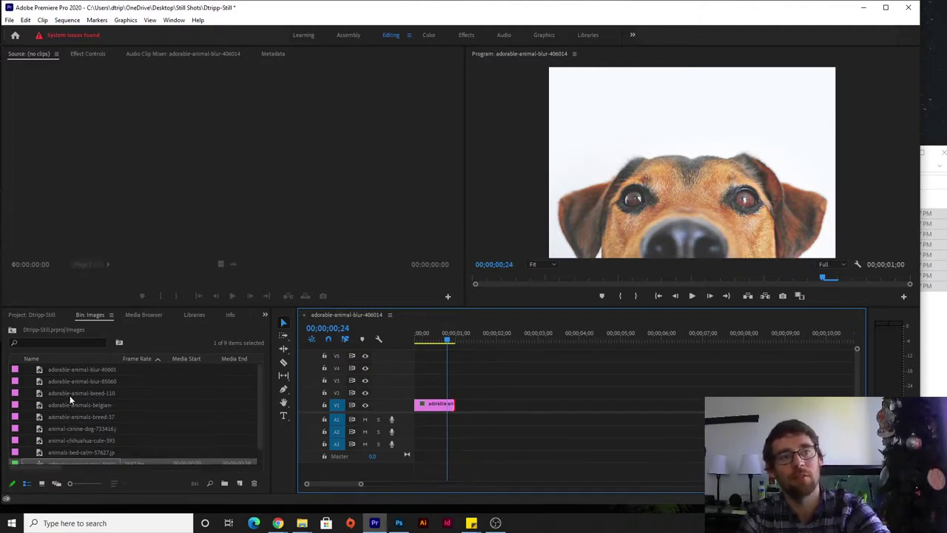
double_click(66, 380)
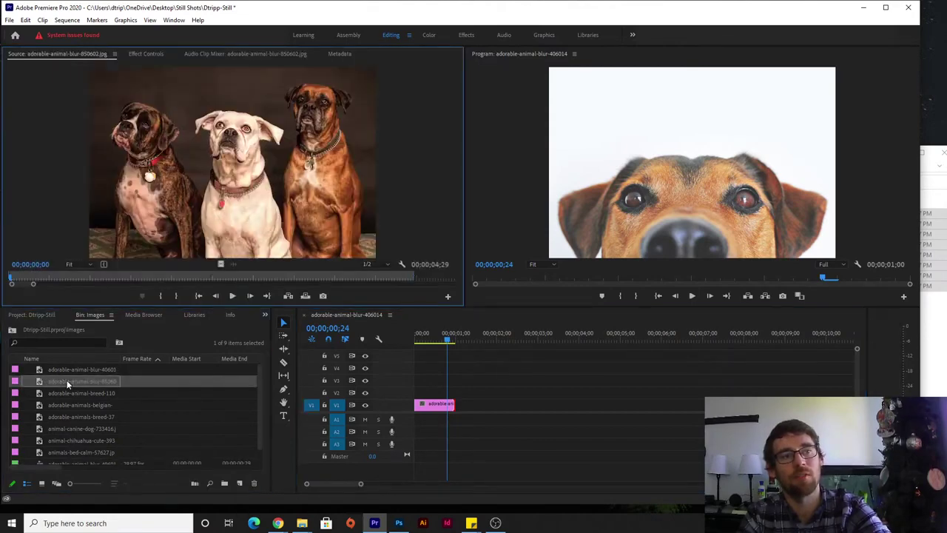
double_click(68, 393)
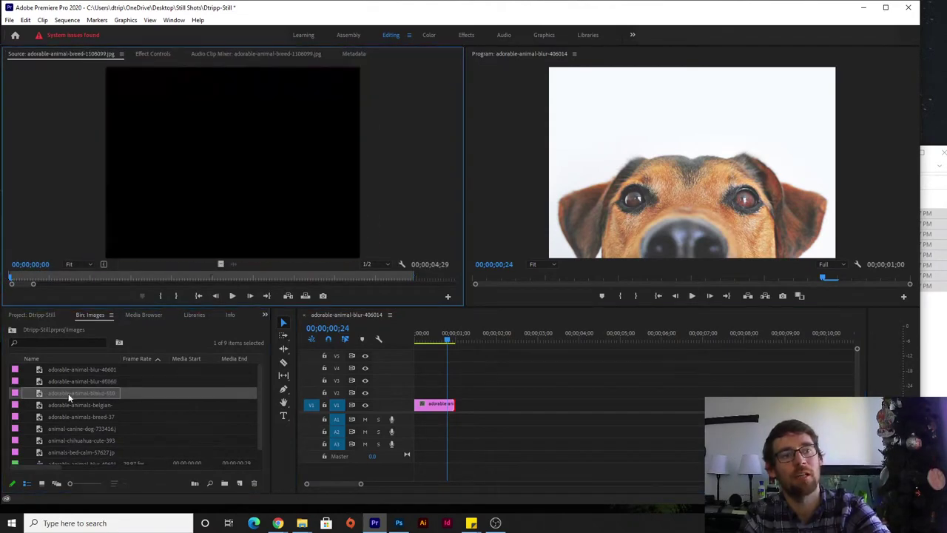
double_click(69, 409)
double_click(68, 418)
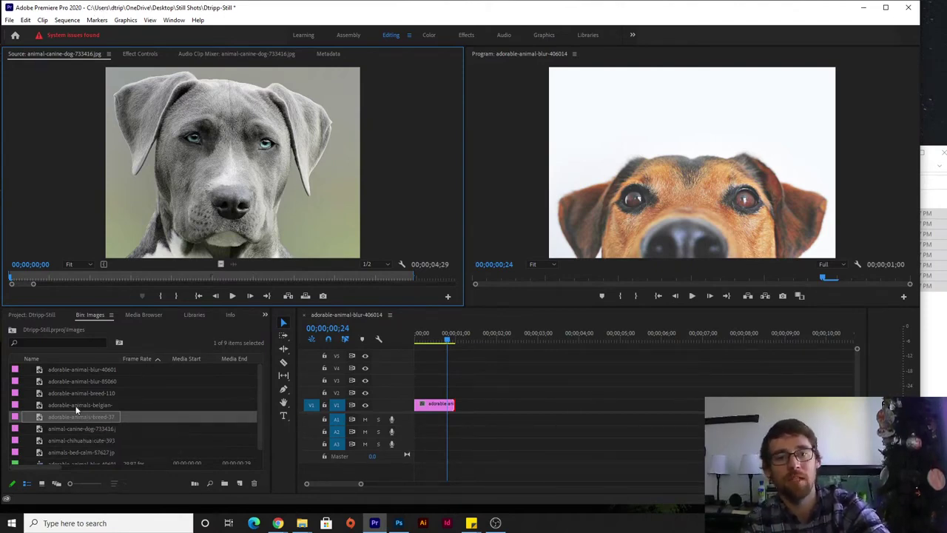
Move the Images folder out of Still Shots onto the desktop in File Explorer and return to the Premiere Pro project
drag(135, 10, 400, 16)
click(109, 91)
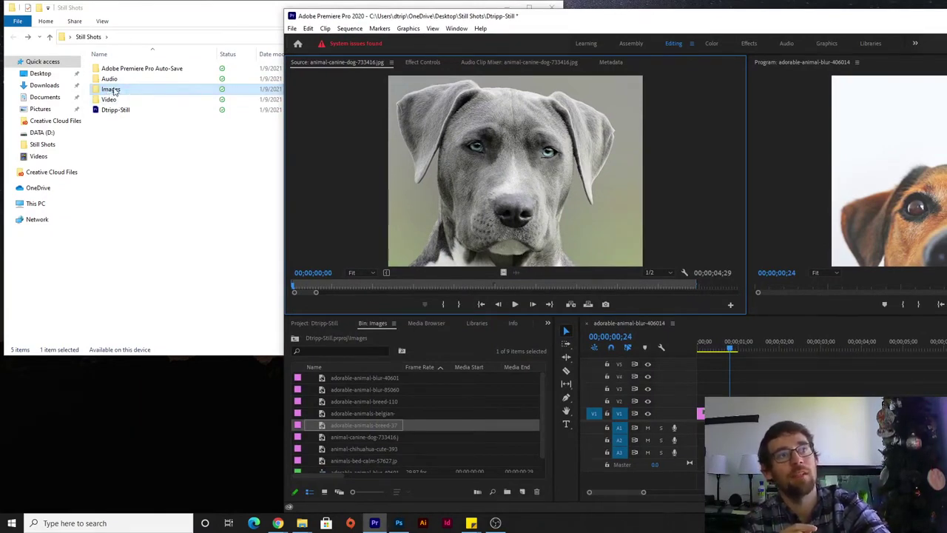
drag(112, 91, 93, 448)
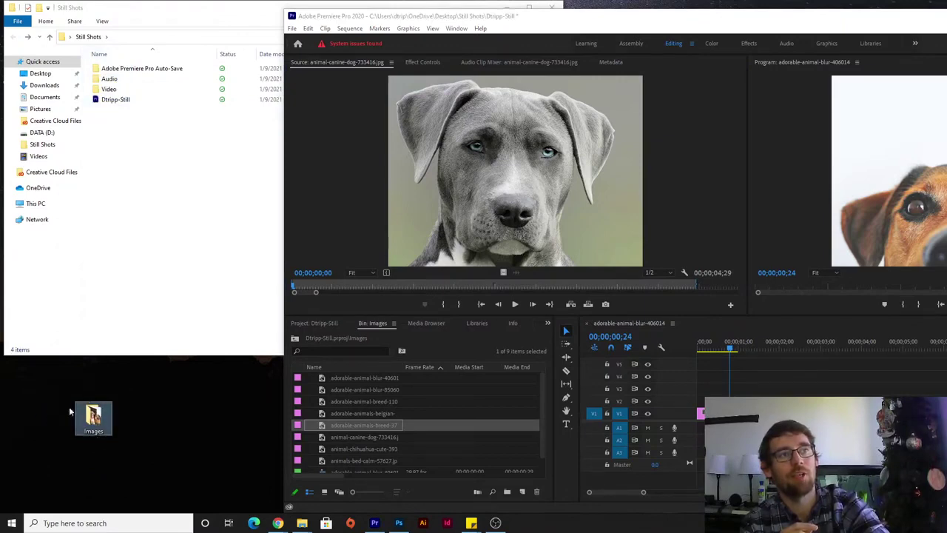
click(383, 16)
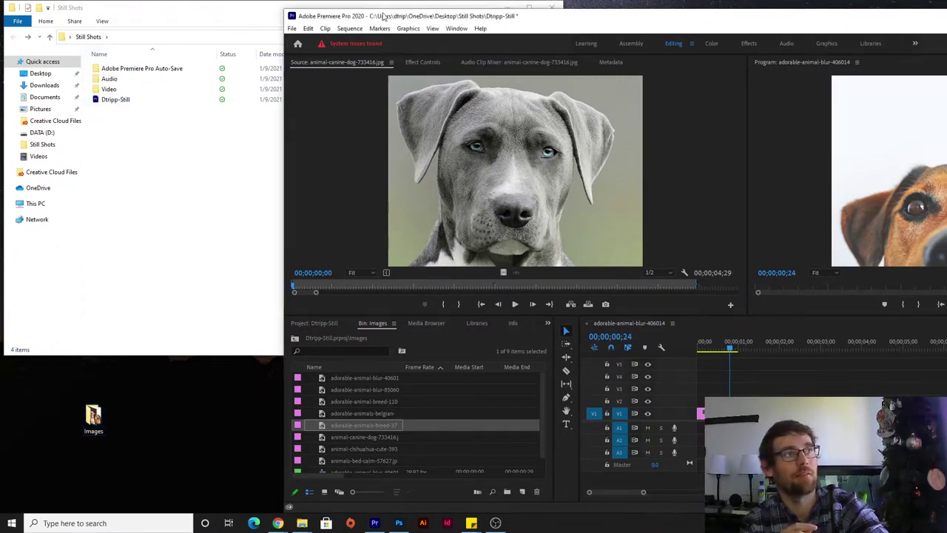
drag(383, 17, 226, 11)
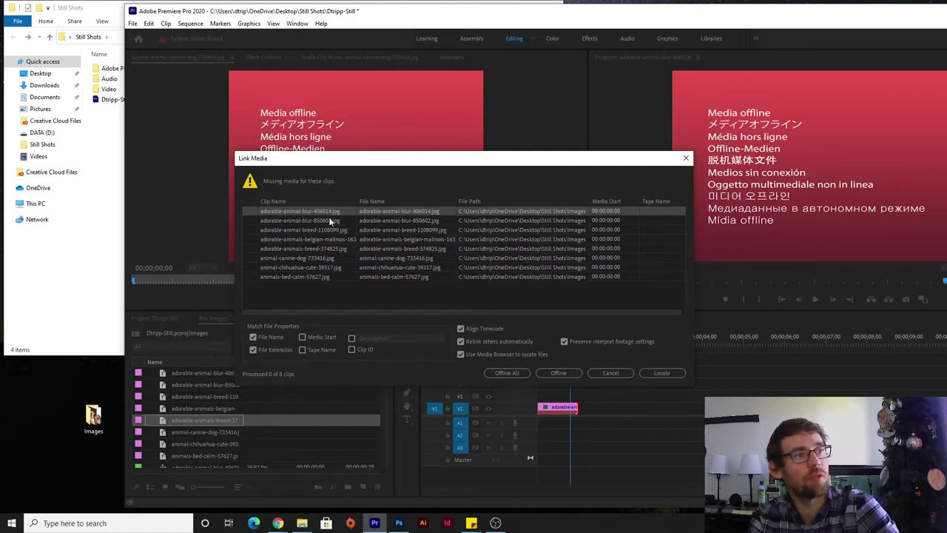
Start locating the missing animal-chihuahua-cute-39317.jpg and browse to the Images folder on the OneDrive Desktop
click(281, 267)
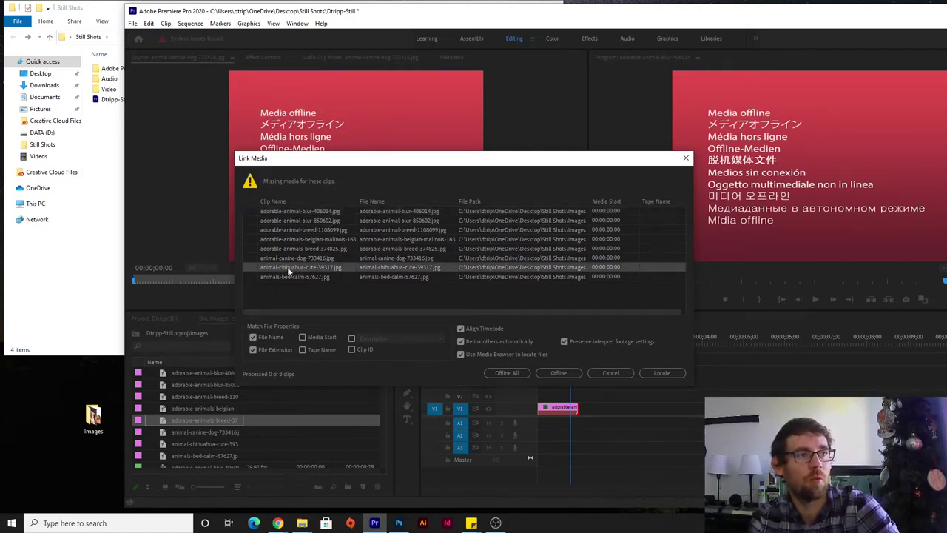
click(662, 374)
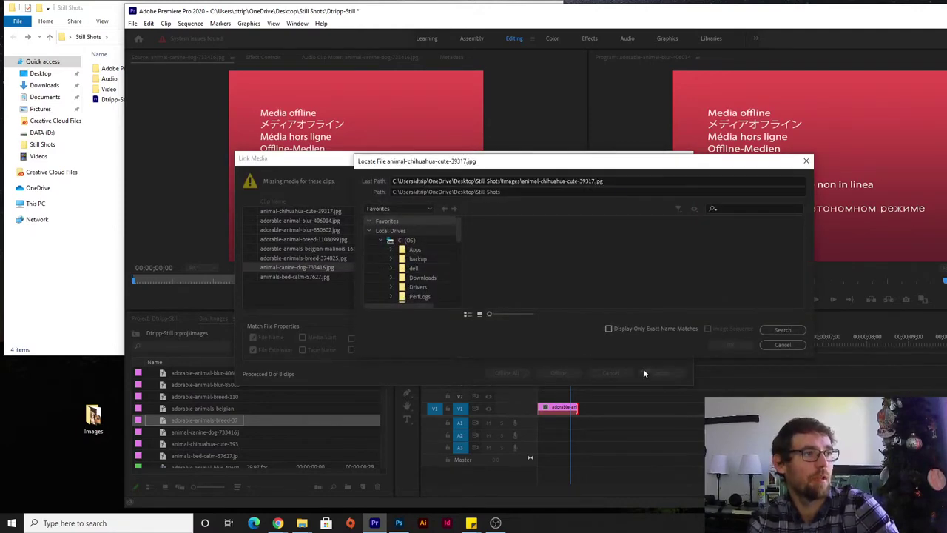
drag(484, 166, 415, 182)
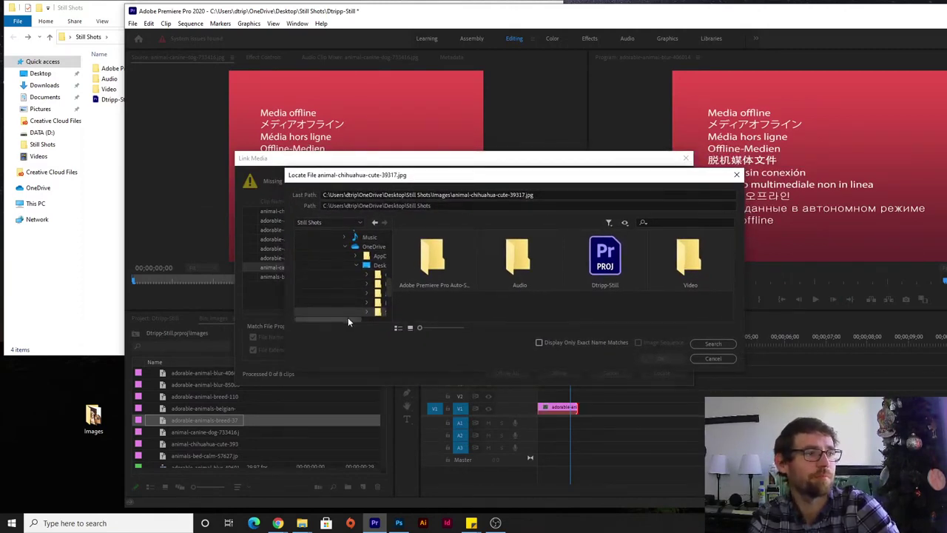
mouse_move(348, 317)
mouse_down()
mouse_move(359, 319)
mouse_move(342, 318)
mouse_up()
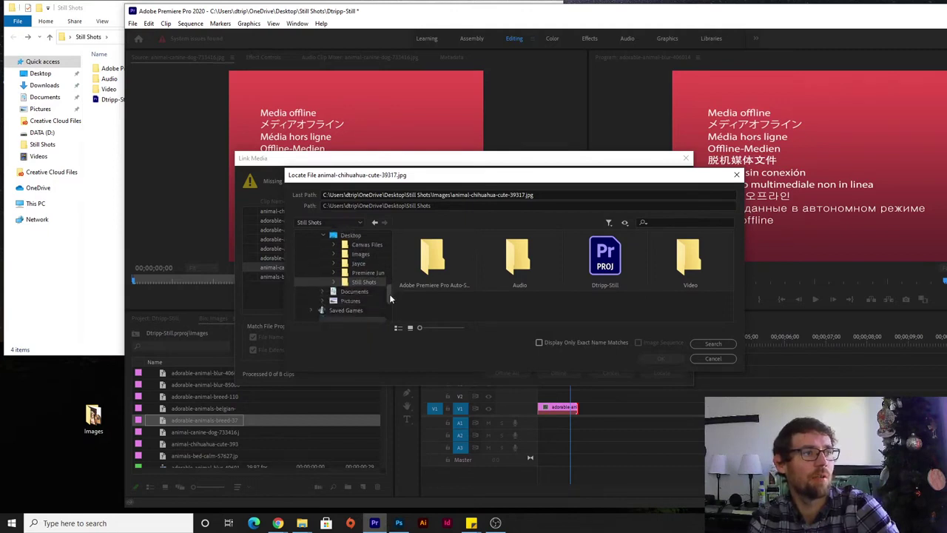
scroll(389, 293, down, 2)
scroll(387, 293, down, 3)
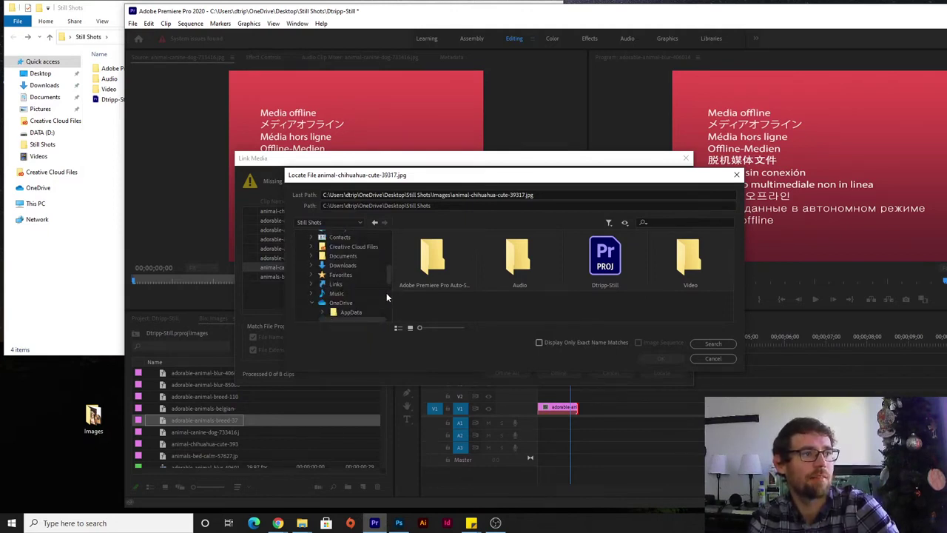
mouse_move(389, 278)
mouse_down()
mouse_move(390, 242)
mouse_move(388, 301)
mouse_move(388, 292)
mouse_up()
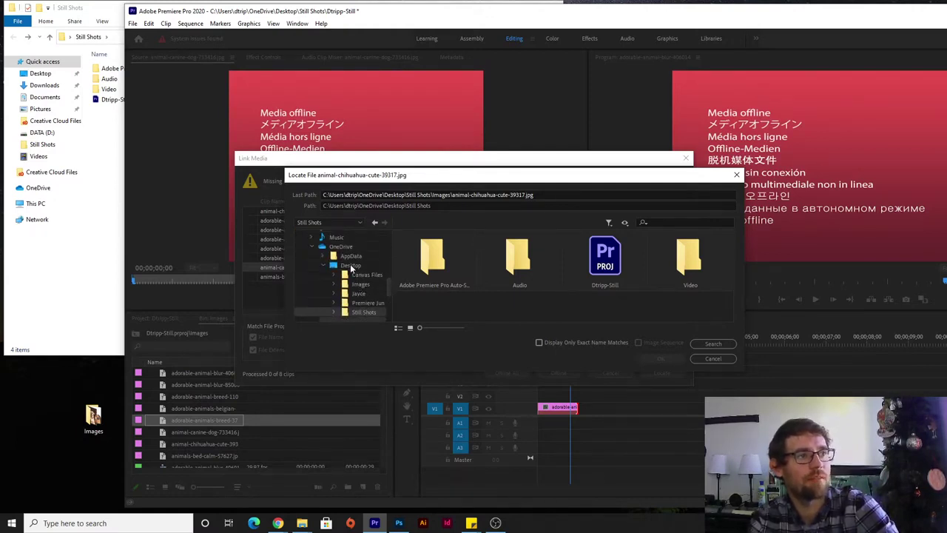
click(351, 266)
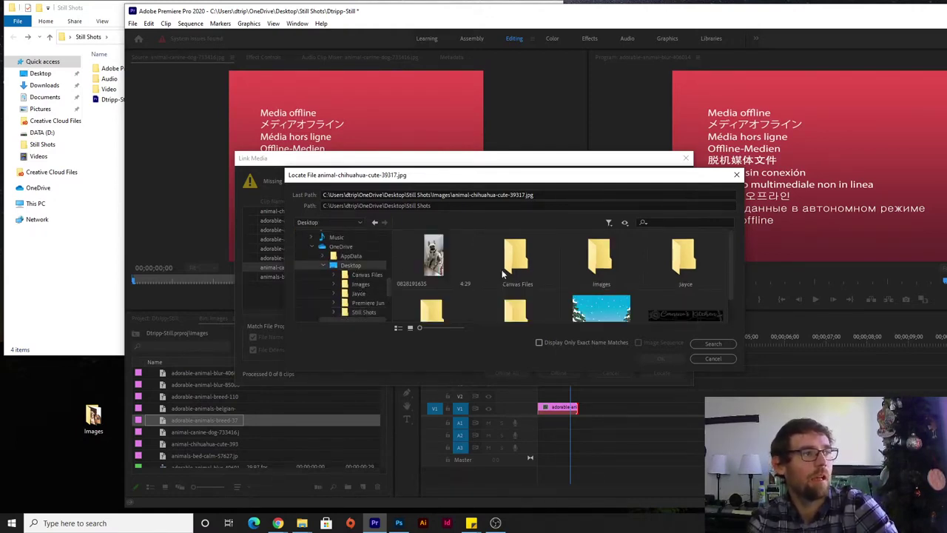
double_click(601, 256)
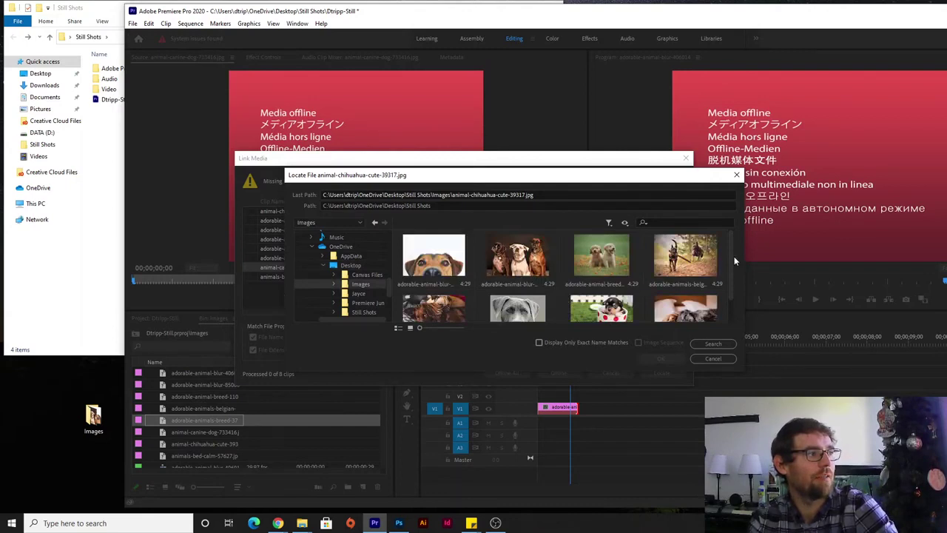
Relink the offline media by choosing animal-chihuahua-cute-39317 in the Desktop Images folder as the match
drag(730, 258, 737, 300)
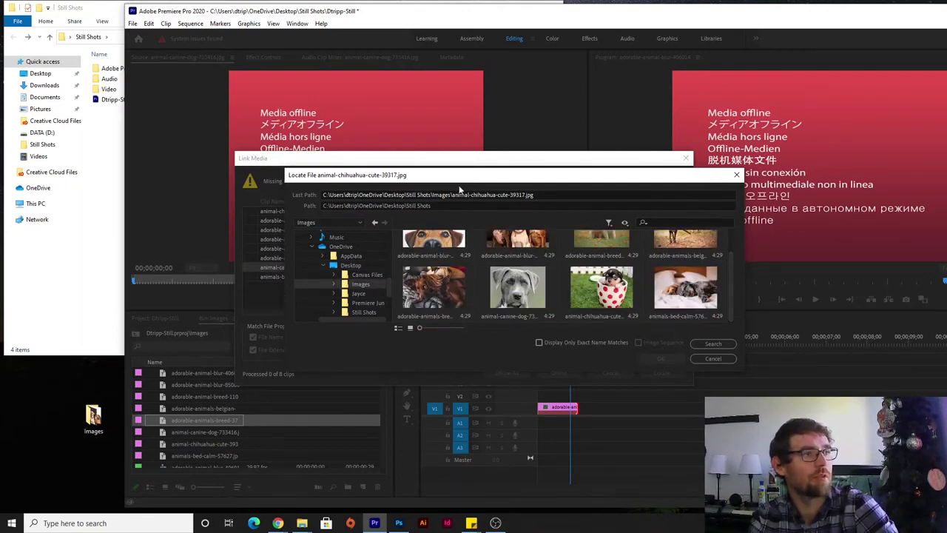
drag(455, 176, 566, 105)
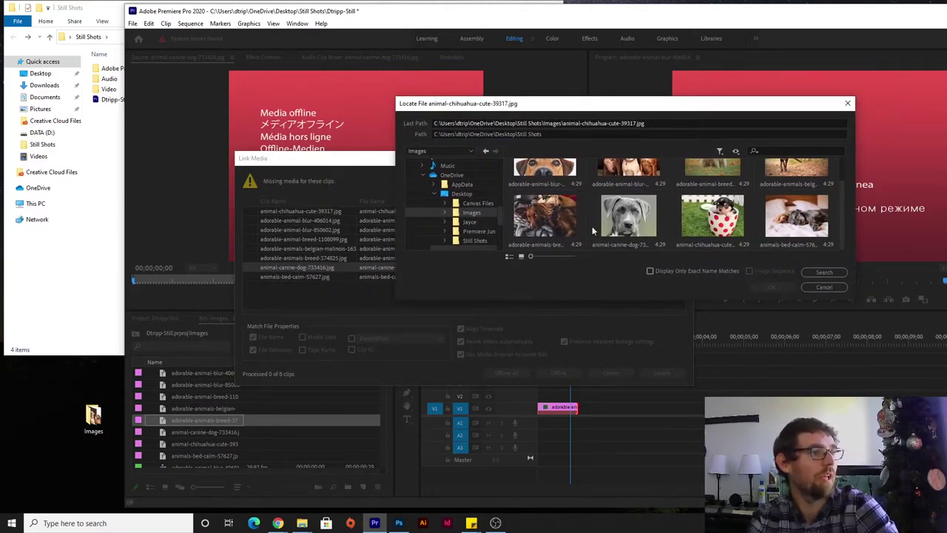
click(621, 222)
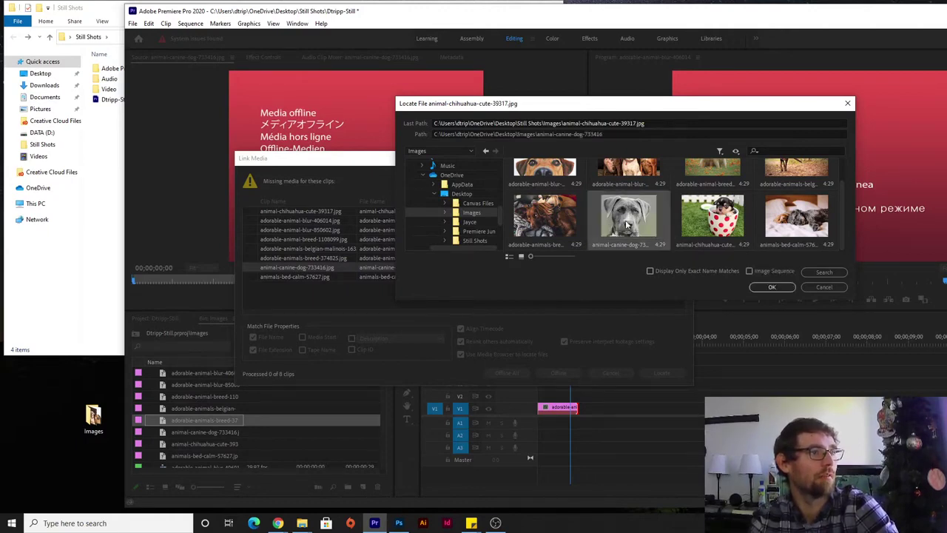
click(710, 219)
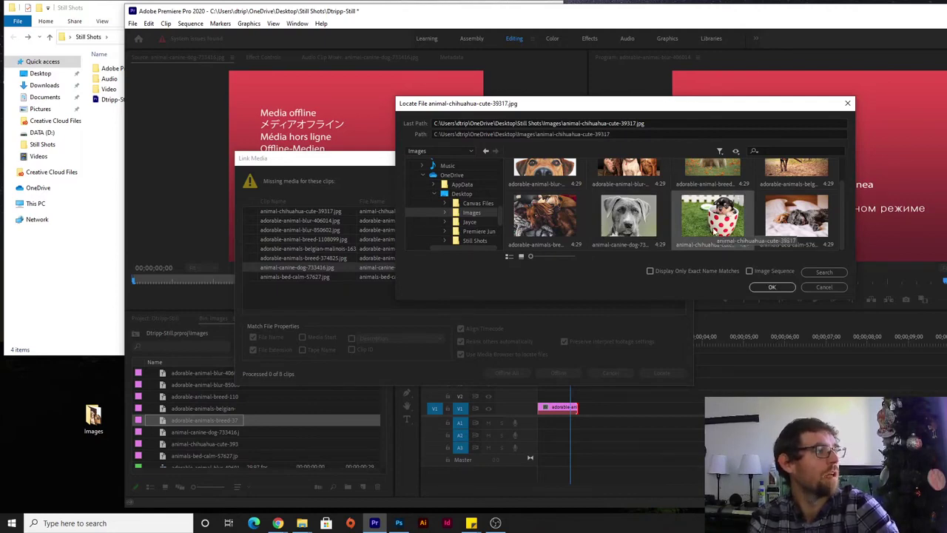
click(785, 289)
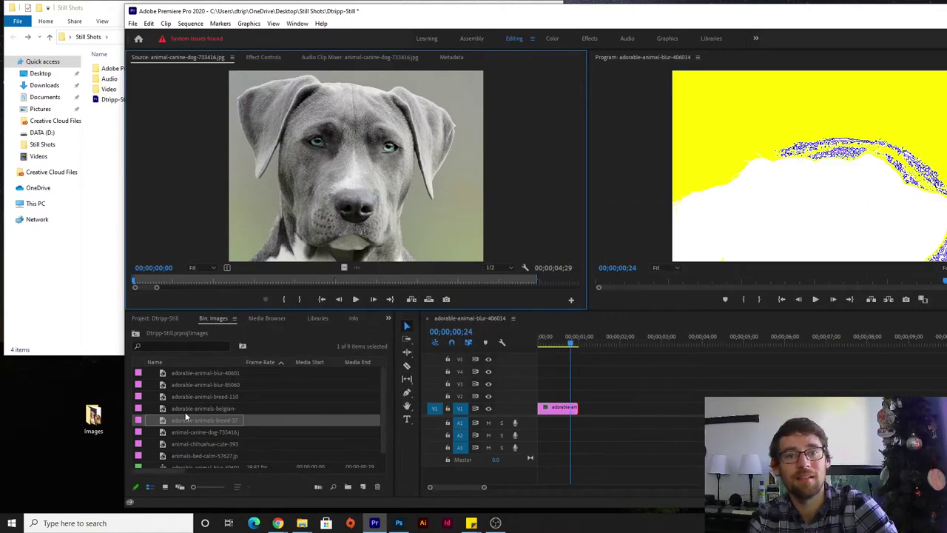
Check the relinked V1 clip in the timeline by selecting it and scrubbing the playhead to 00;00;00;08
click(554, 409)
mouse_move(566, 350)
mouse_down()
mouse_move(544, 349)
mouse_move(650, 349)
mouse_move(548, 353)
mouse_up()
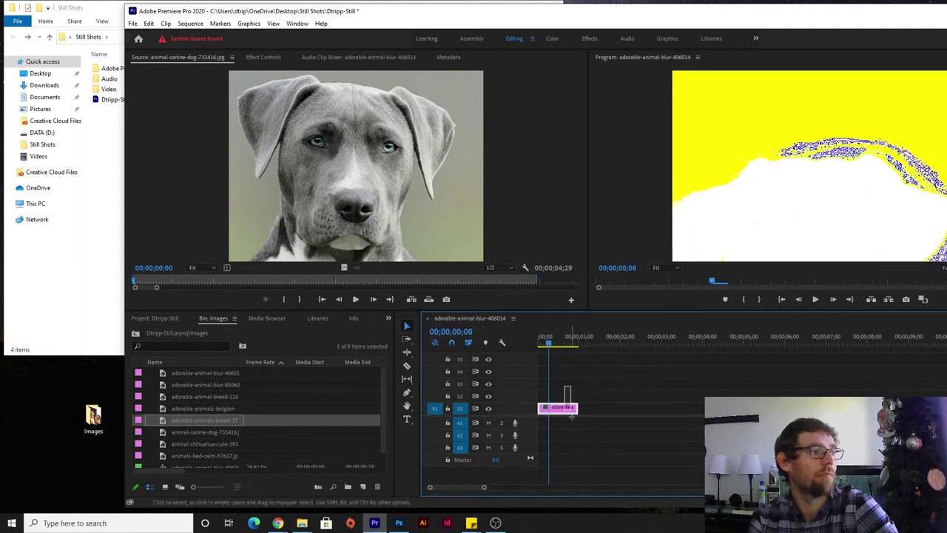
Delete the short clip from V1 and preview several dog images from the Images bin in the Source monitor
key(Delete)
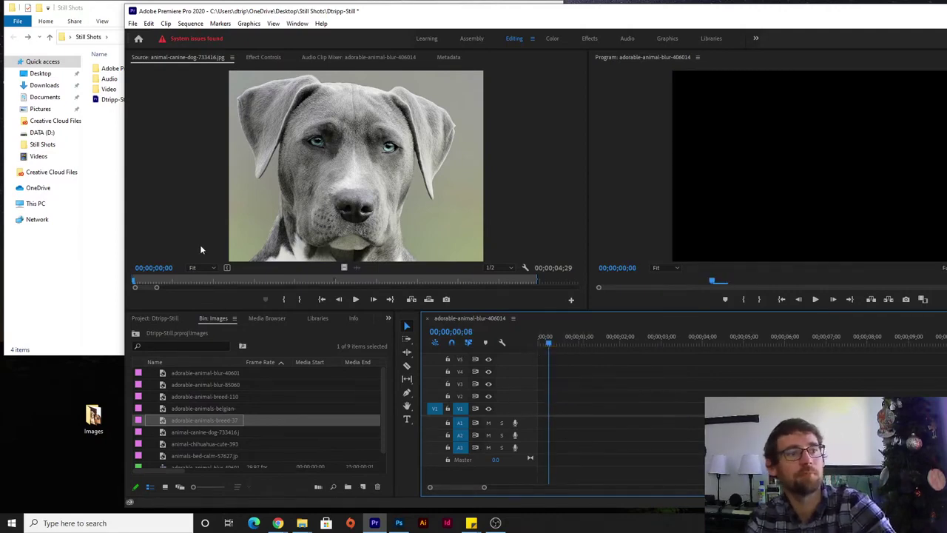
click(200, 373)
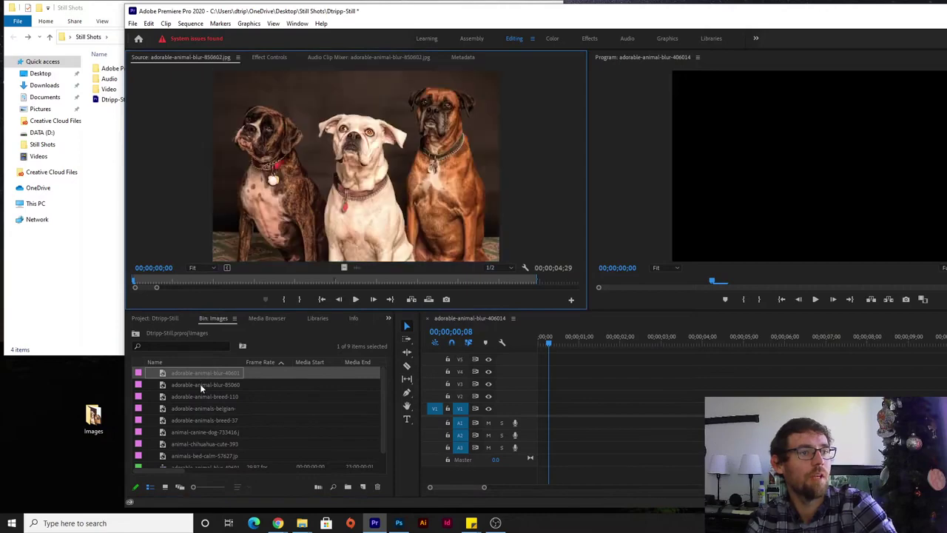
click(198, 397)
click(196, 409)
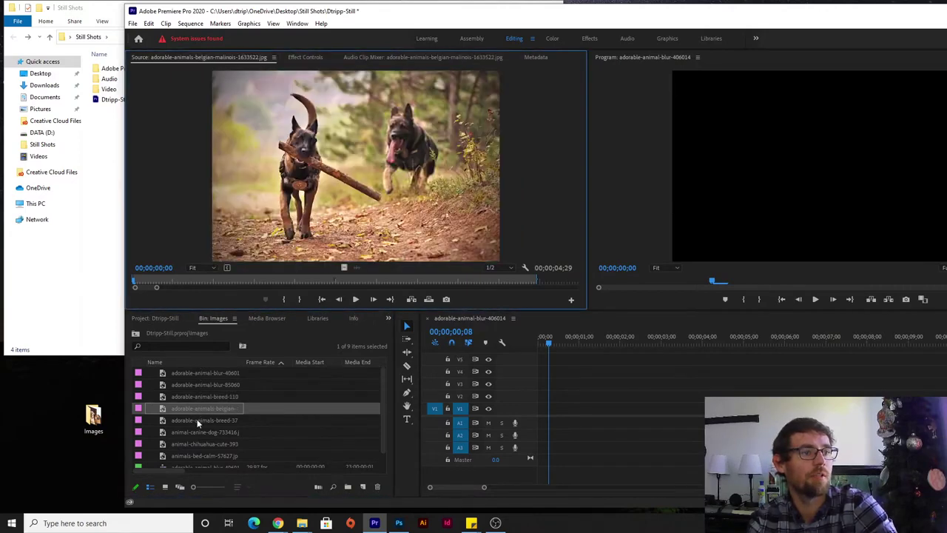
click(197, 432)
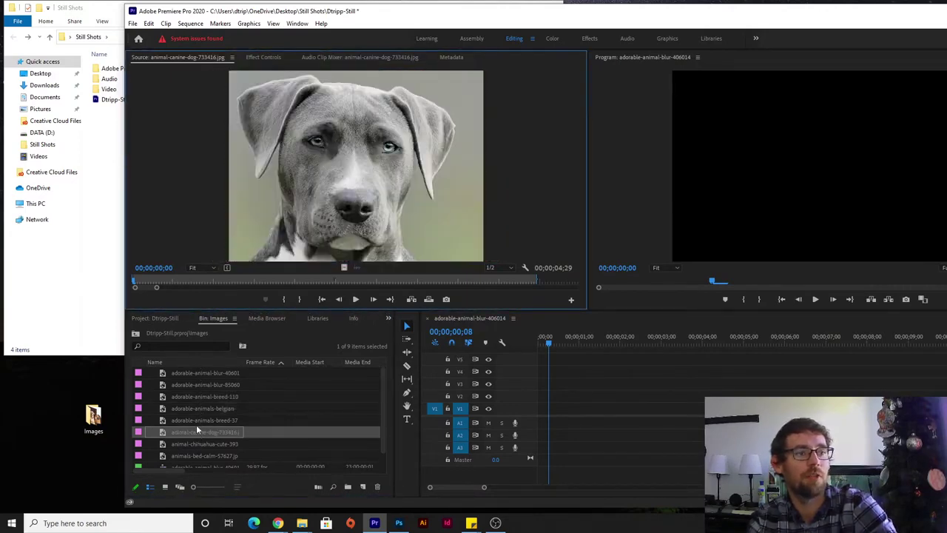
Try adorable-animal-blur-406014.jpg on V1, undo the placement, and open that image in the Source monitor
drag(197, 373, 550, 417)
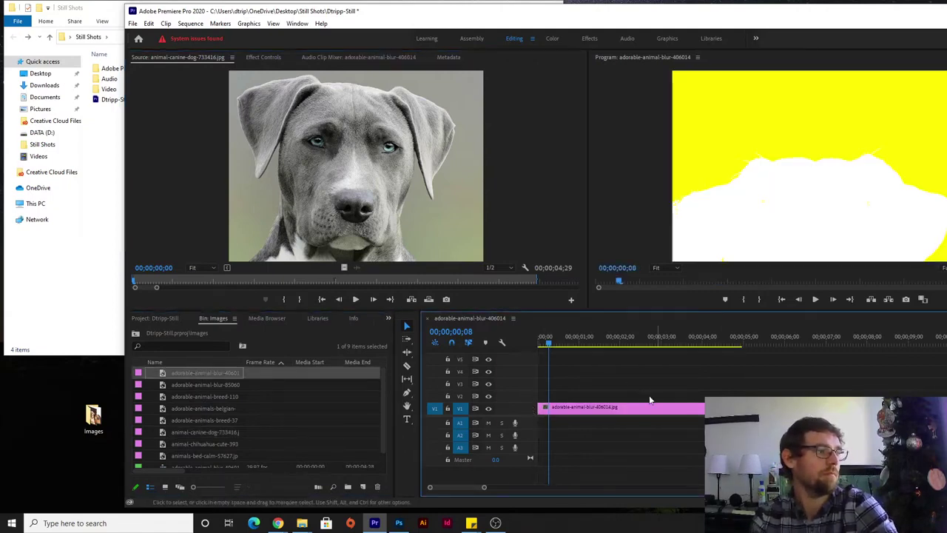
key(ctrl+z)
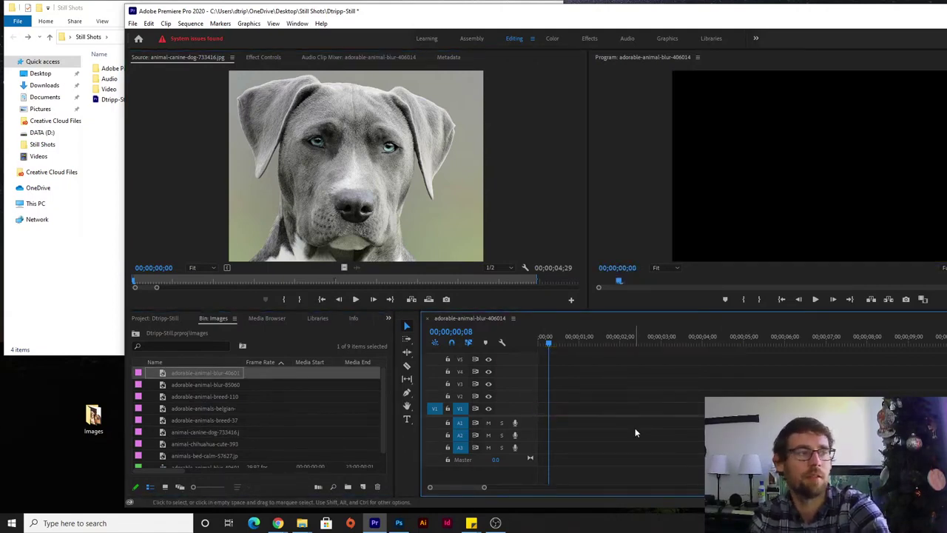
click(196, 373)
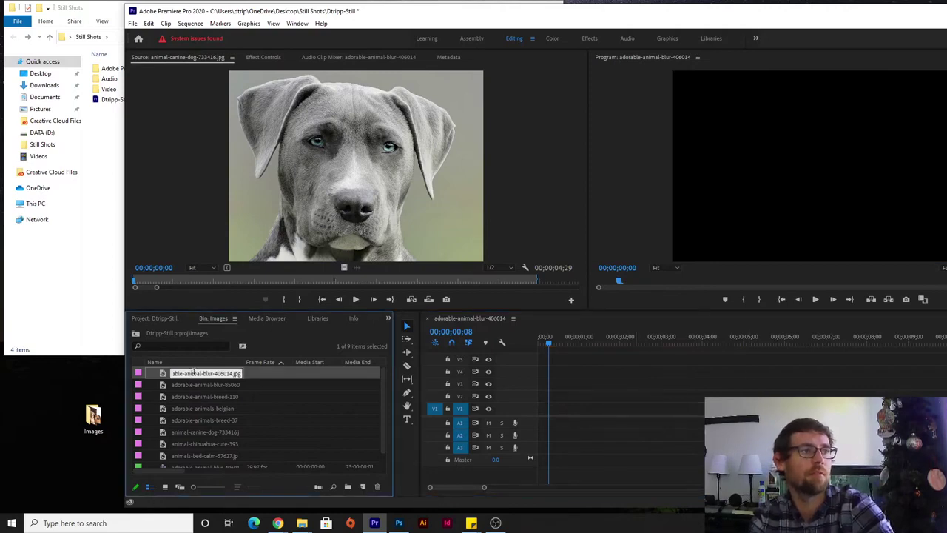
double_click(165, 374)
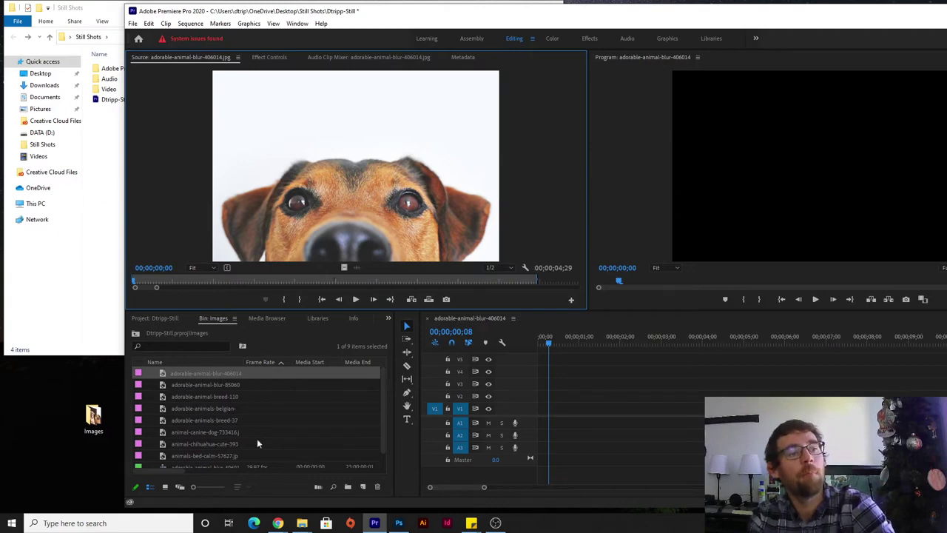
Close the adorable-animal-blur-406014 sequence and reopen it in the timeline from the Images bin
scroll(236, 421, down, 1)
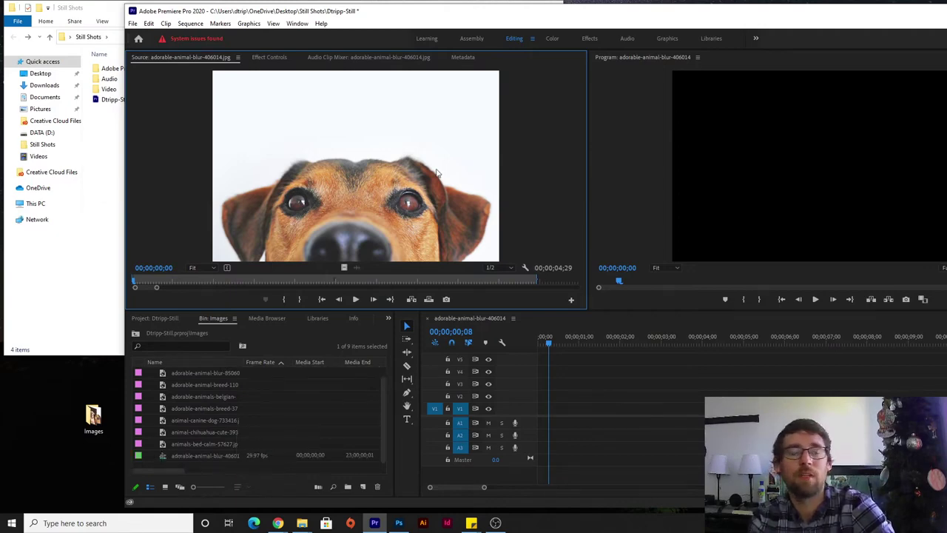
double_click(322, 11)
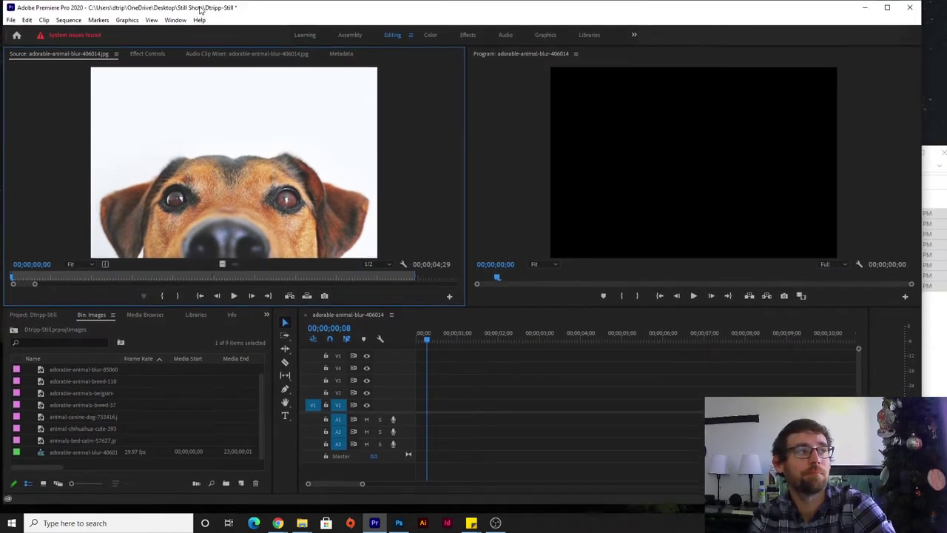
click(62, 451)
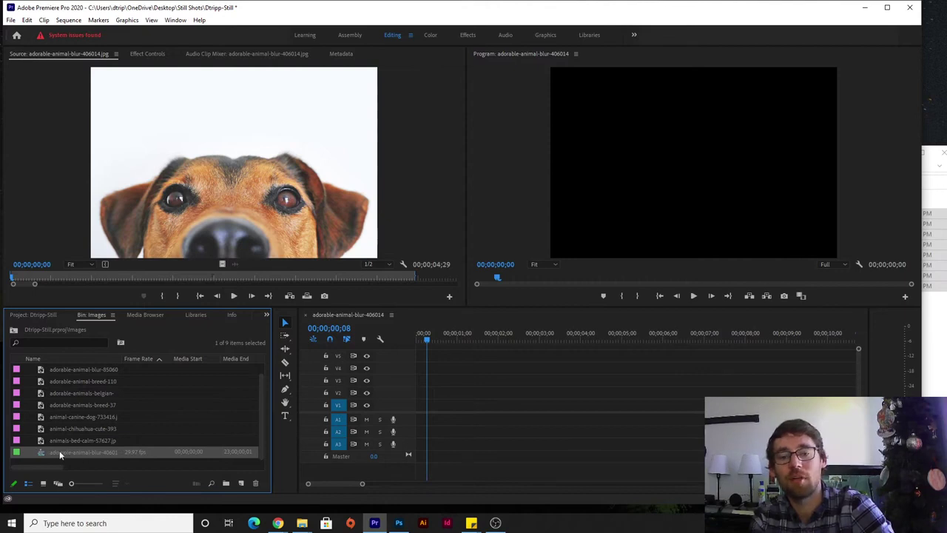
click(304, 317)
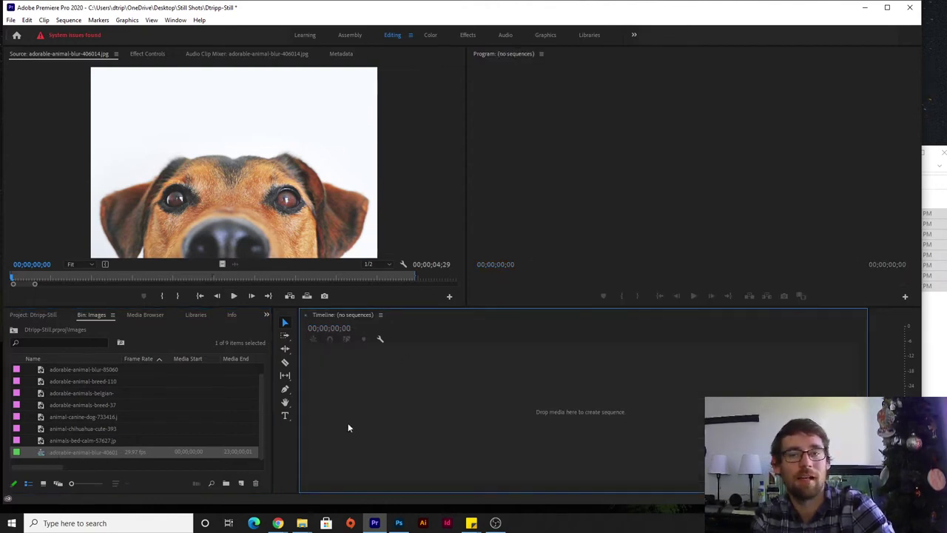
drag(43, 452, 357, 410)
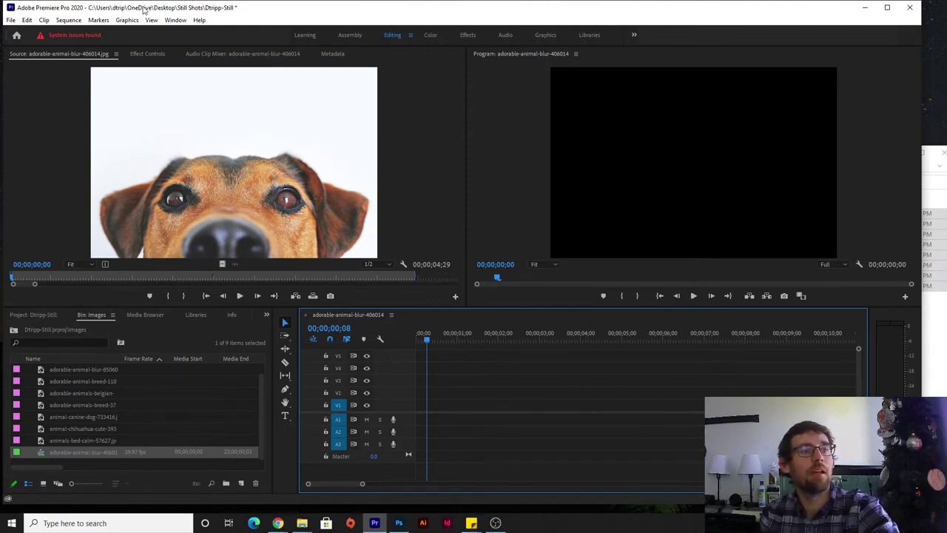
Move the Images folder from the desktop back into the Still Shots folder in File Explorer and return to the Premiere Pro project
drag(148, 11, 195, 15)
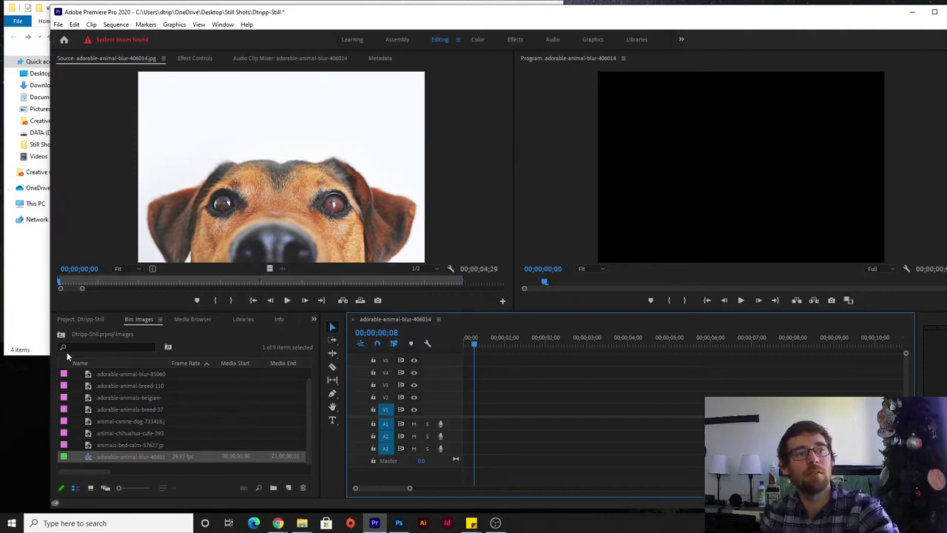
click(80, 319)
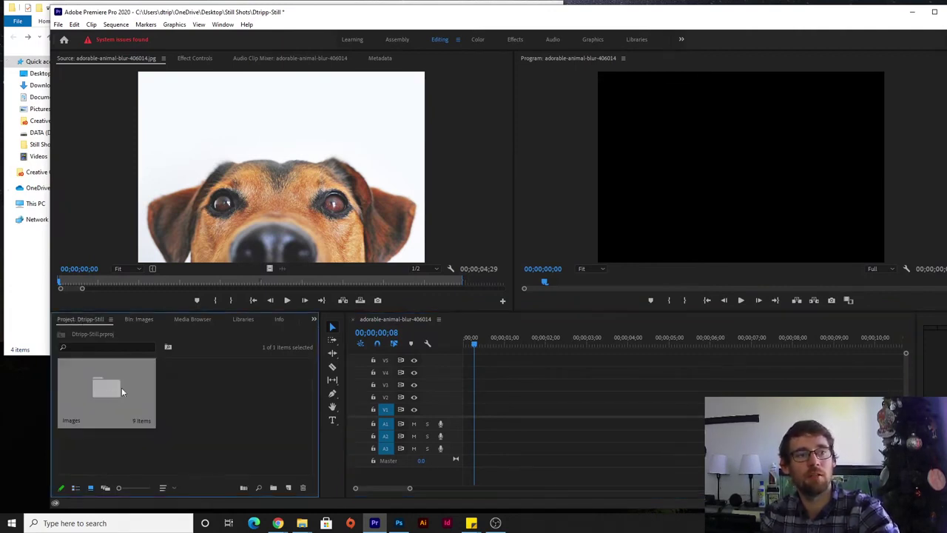
click(145, 320)
click(33, 282)
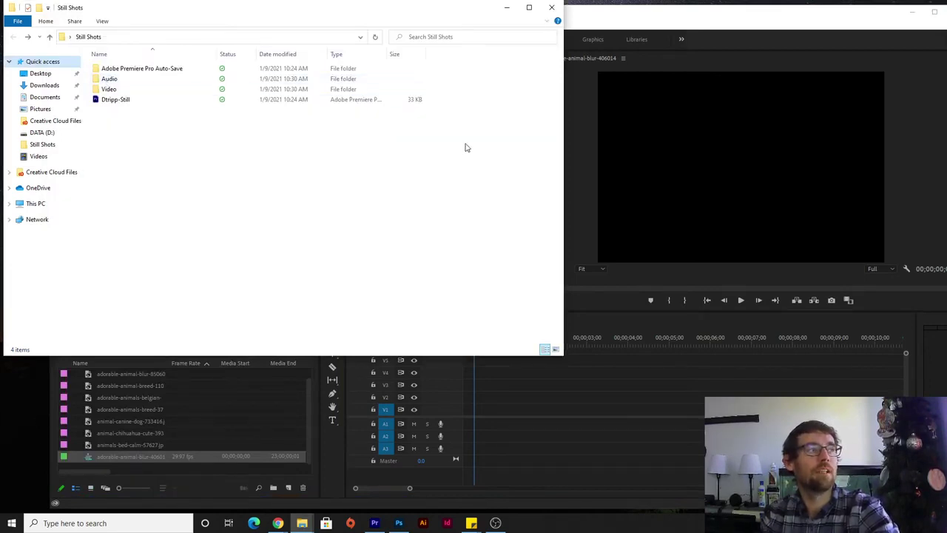
click(639, 16)
drag(615, 21, 742, 19)
drag(114, 412, 122, 207)
click(701, 25)
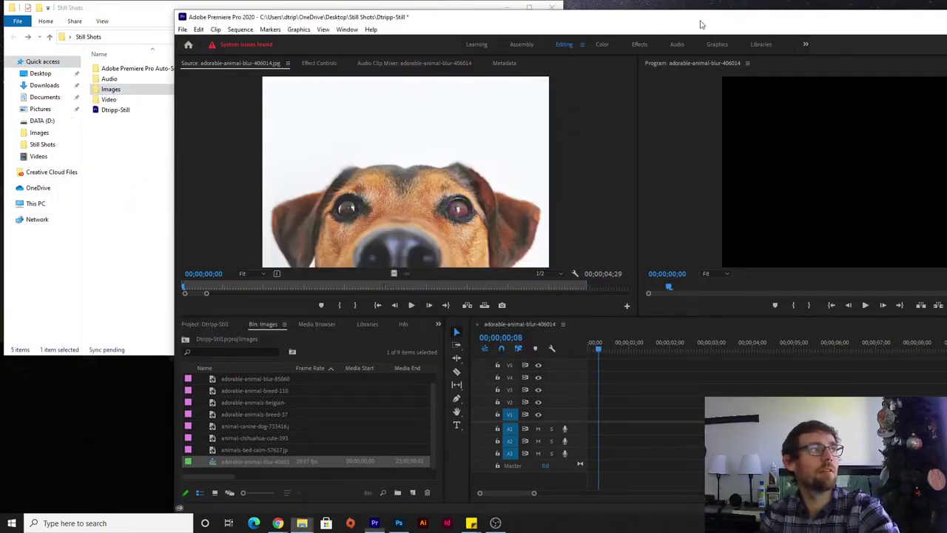
drag(715, 23, 545, 14)
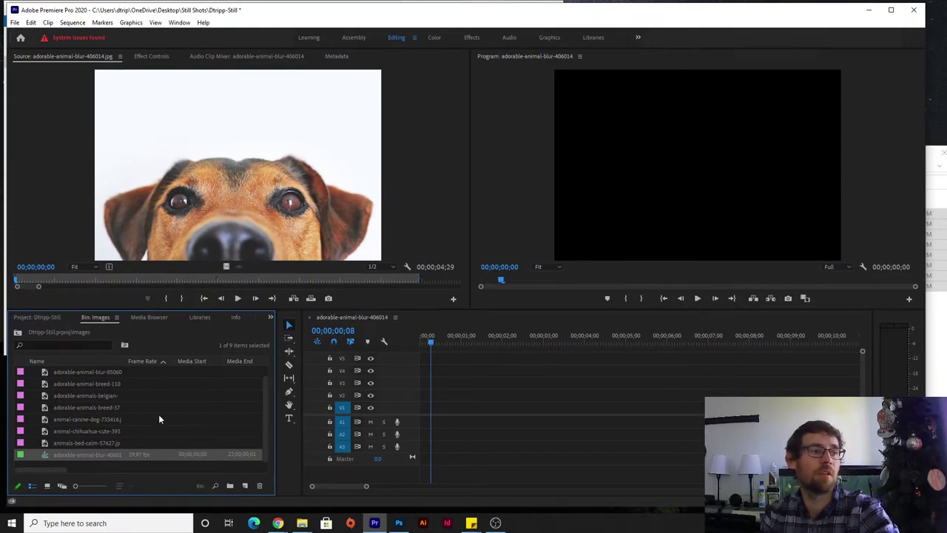
Place adorable-animal-blur-406014.jpg at the start of V1 and delete the clip from the timeline again
click(115, 382)
scroll(96, 387, up, 1)
click(87, 371)
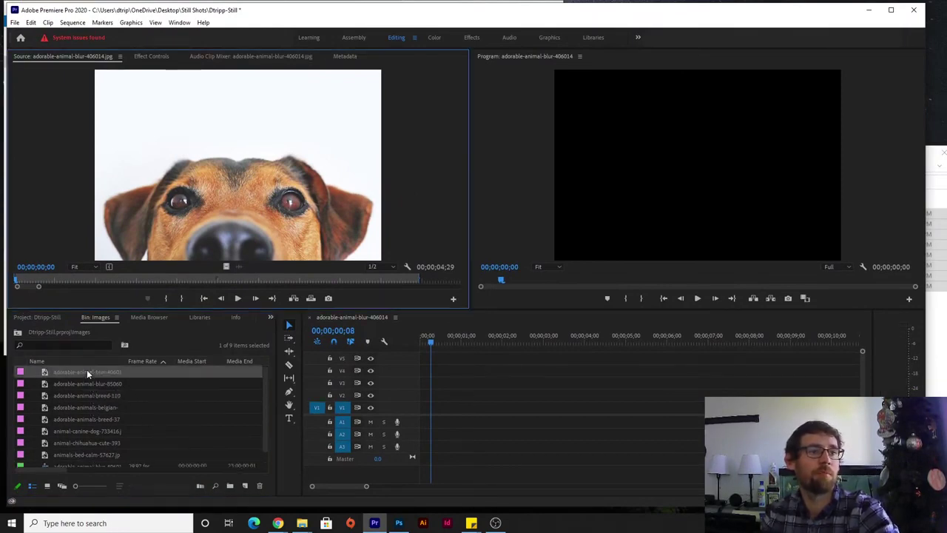
drag(164, 387, 437, 407)
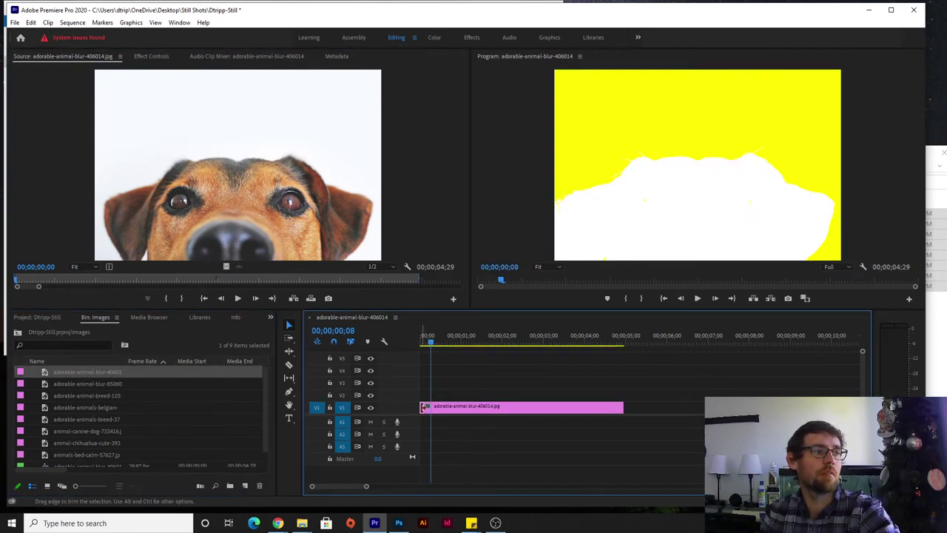
click(496, 411)
key(Delete)
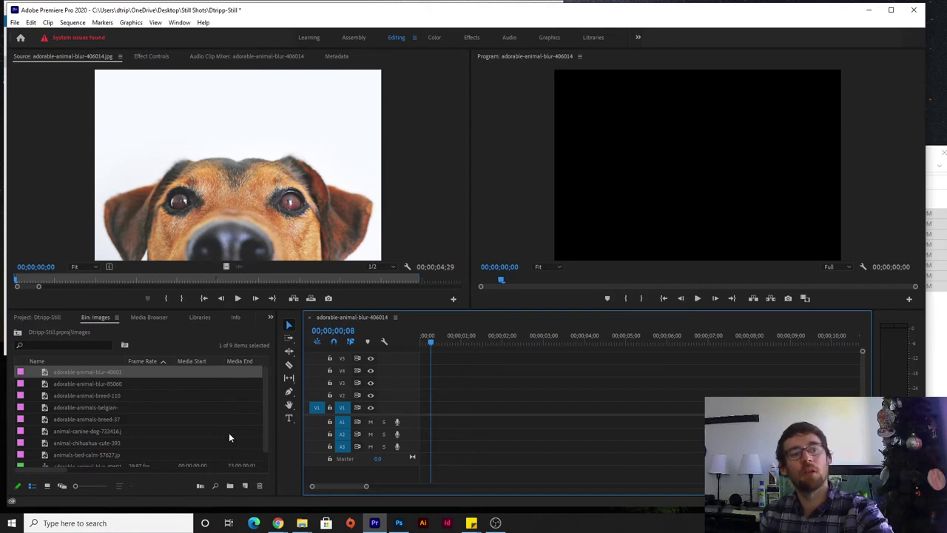
click(50, 317)
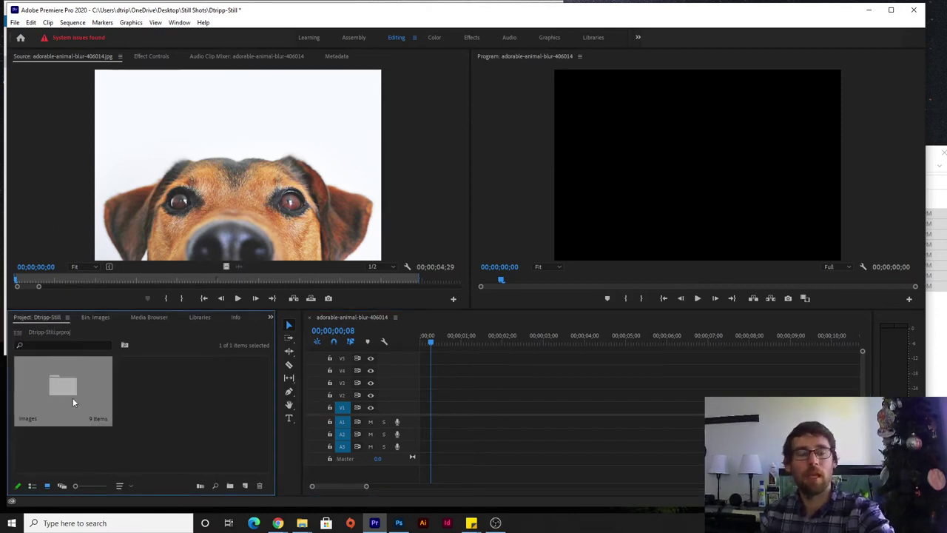
click(93, 318)
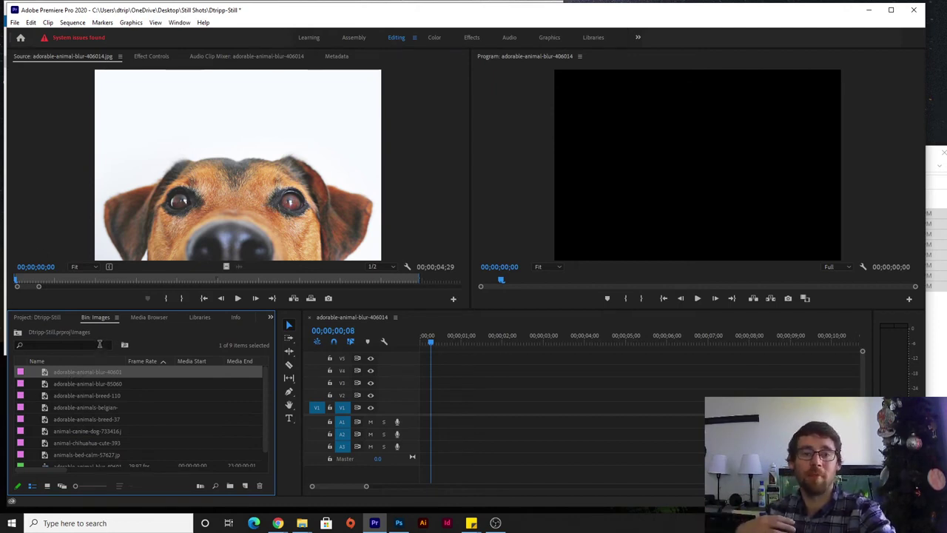
click(14, 22)
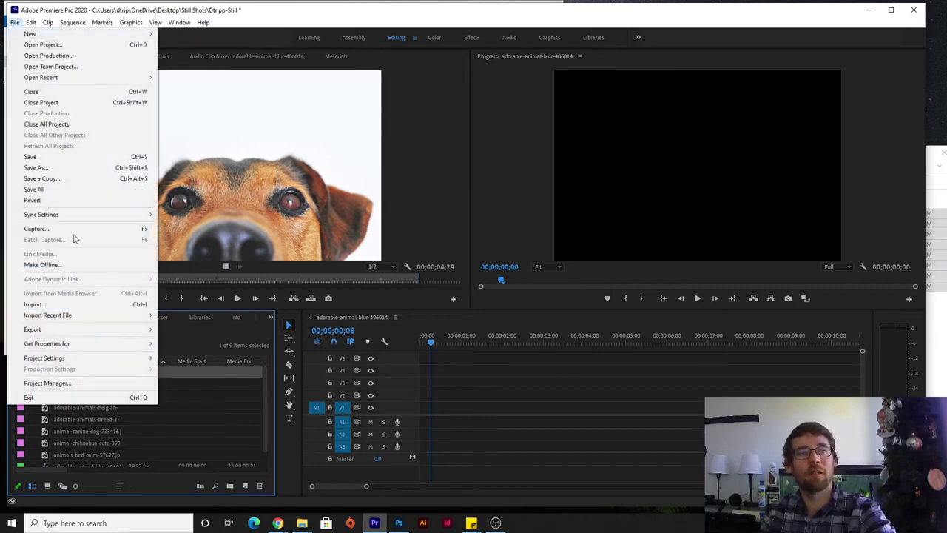
click(54, 304)
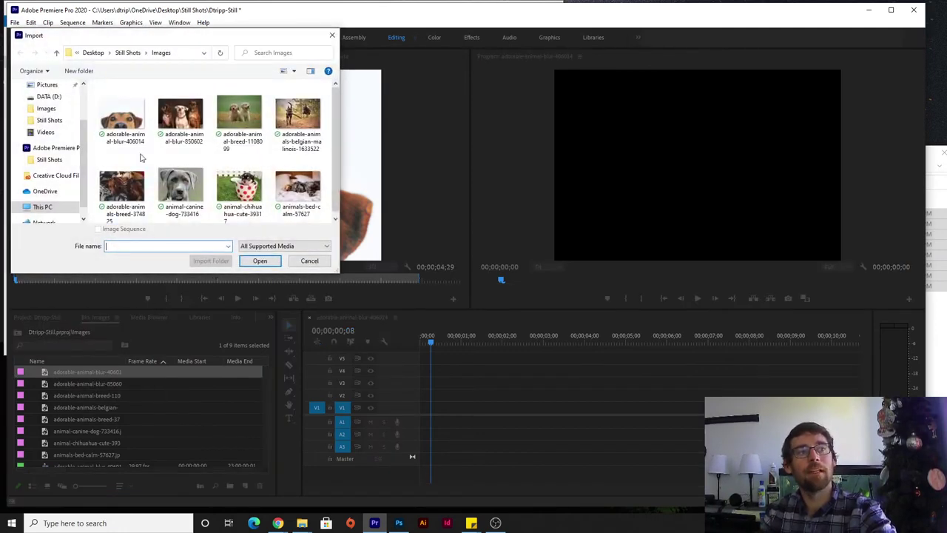
click(122, 117)
click(185, 112)
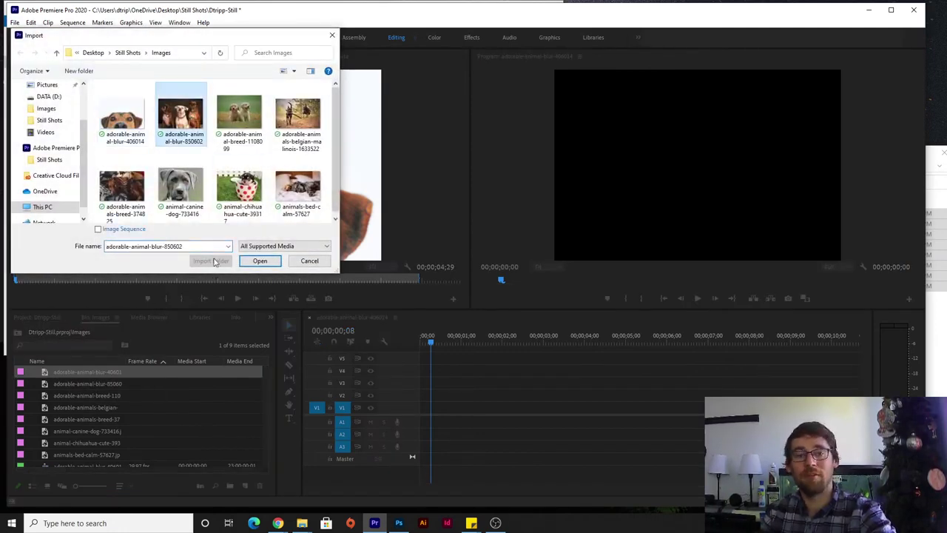
click(317, 261)
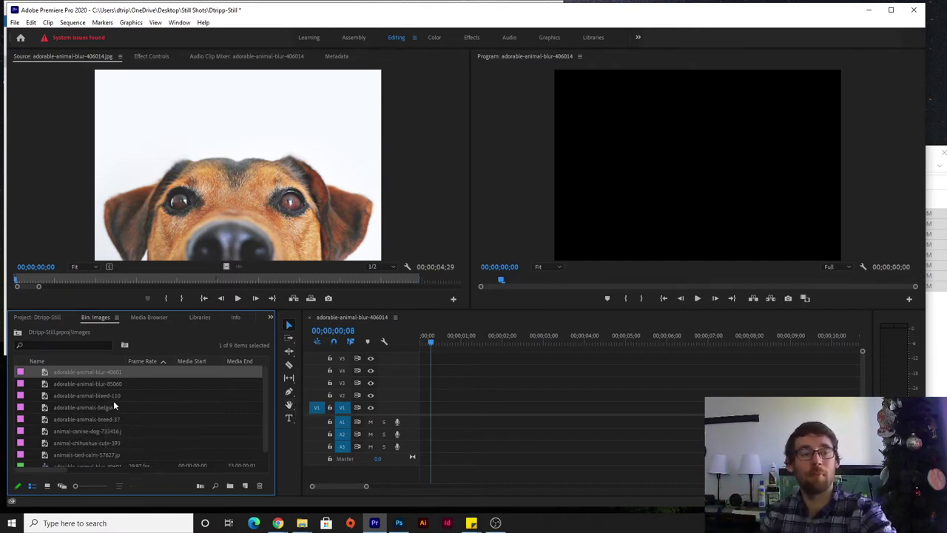
click(15, 23)
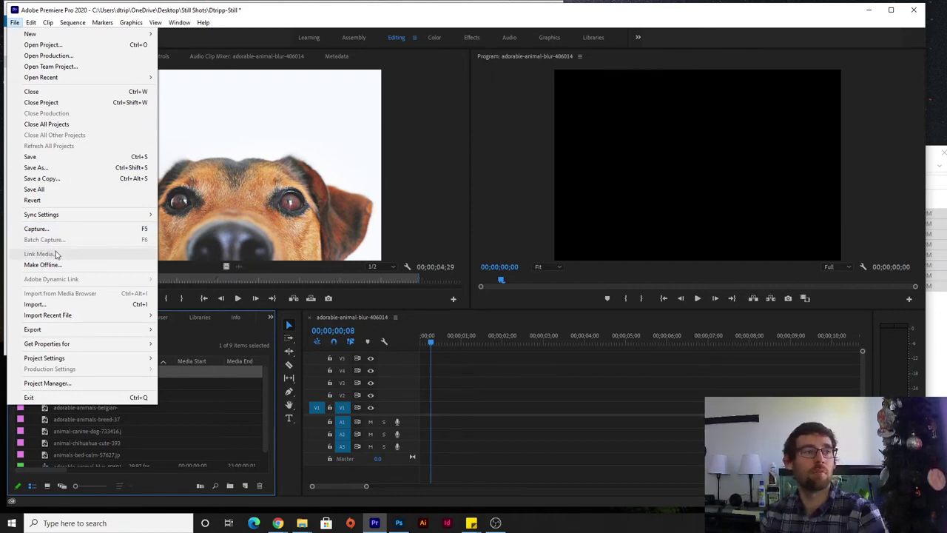
click(275, 17)
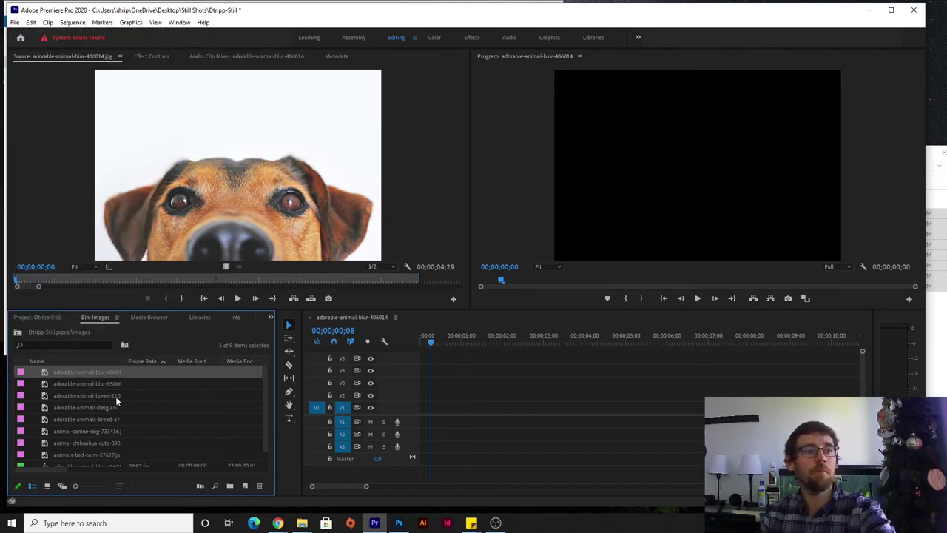
With the playhead at 00;00;01;00, place adorable-animal-blur-850602.jpg at the start of V1 and trim its end to the playhead
click(88, 384)
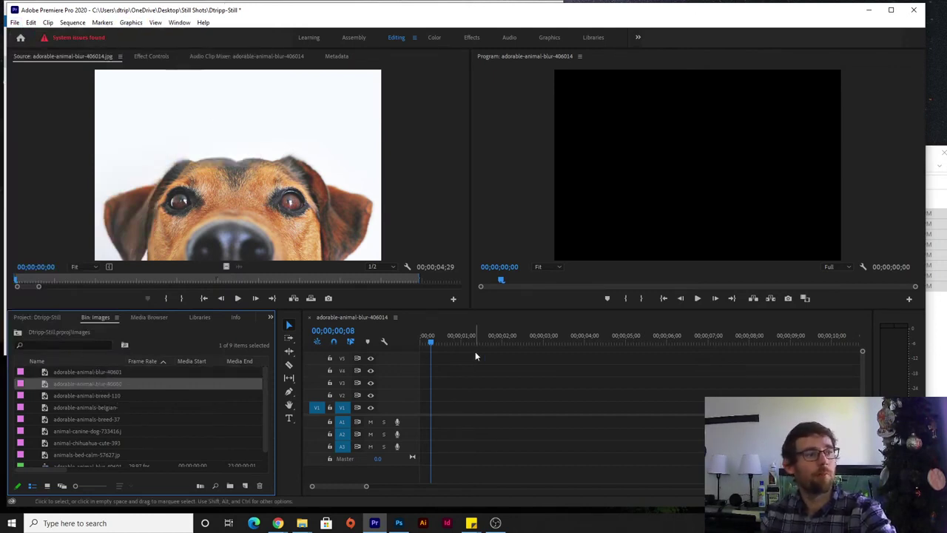
click(434, 339)
drag(434, 340, 464, 338)
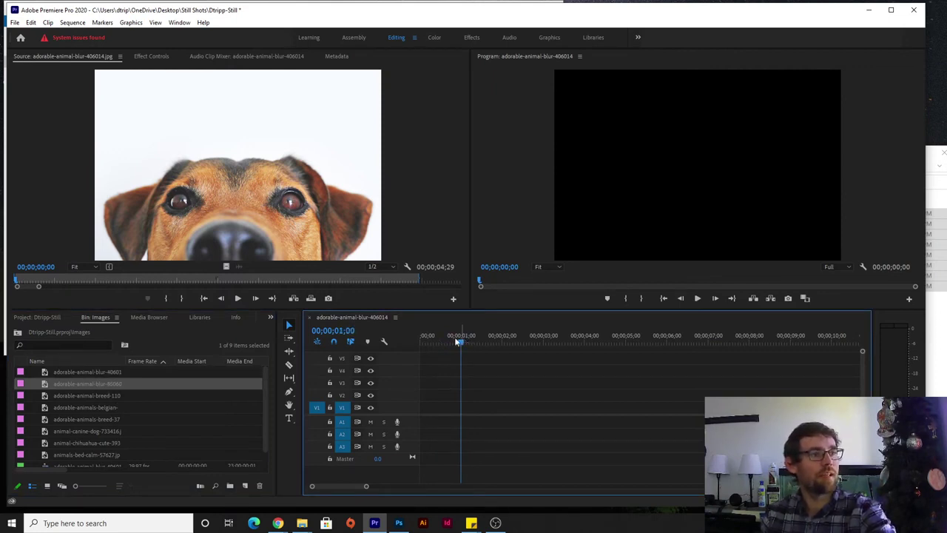
click(339, 331)
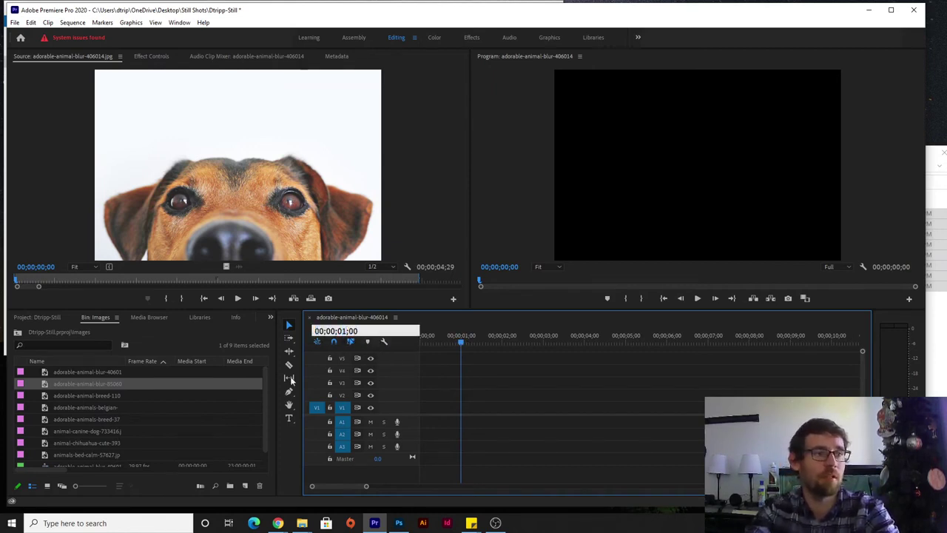
click(76, 373)
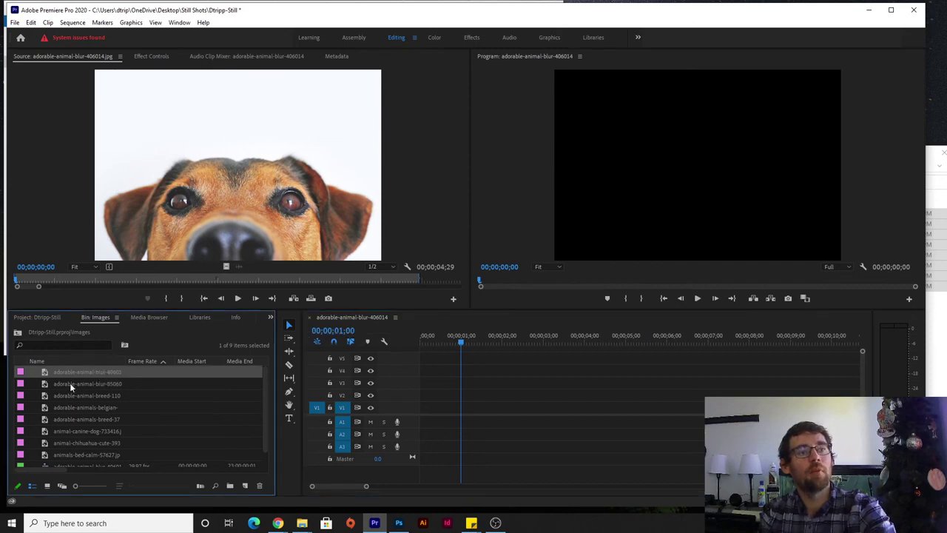
drag(69, 382, 436, 409)
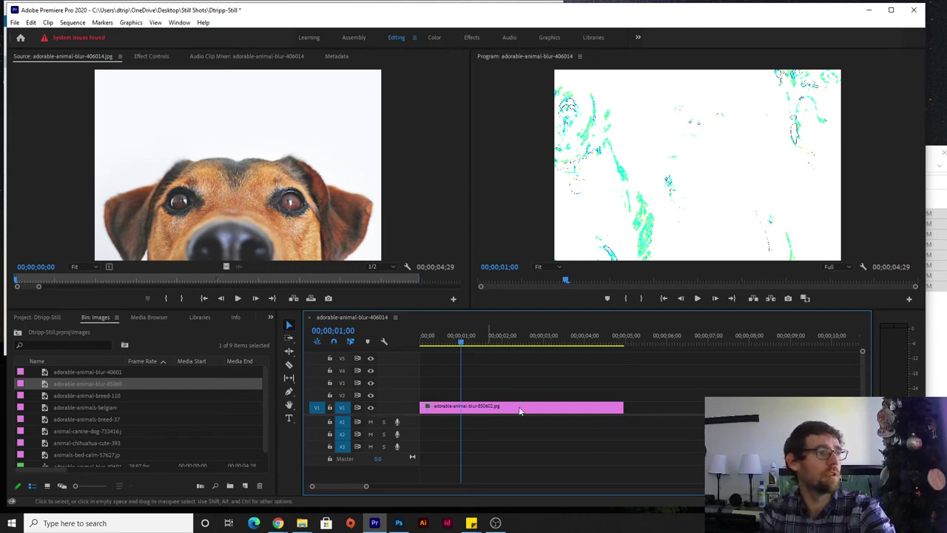
drag(623, 409, 459, 416)
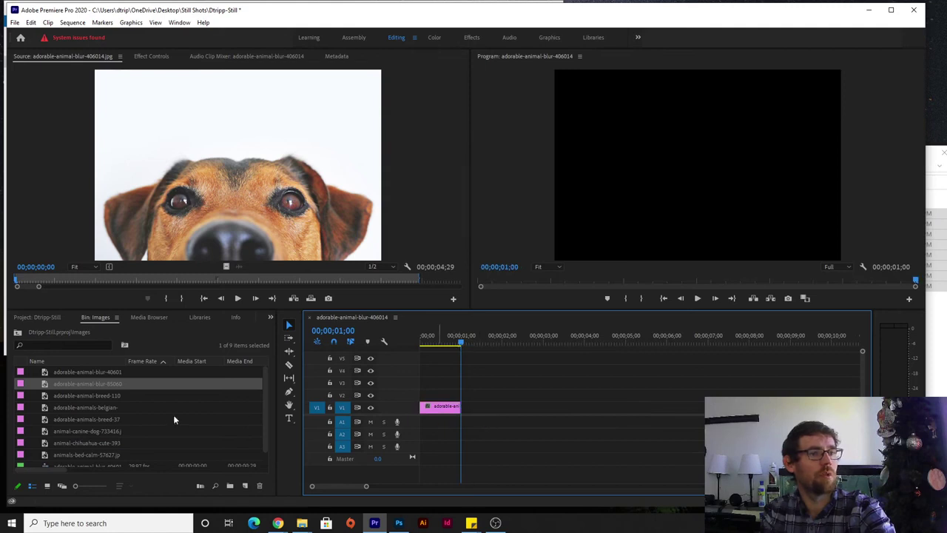
Add adorable-animal-breed-1108099.jpg directly after the first clip on V1 and trim its end to the playhead at 00;00;02;00
drag(91, 394, 474, 412)
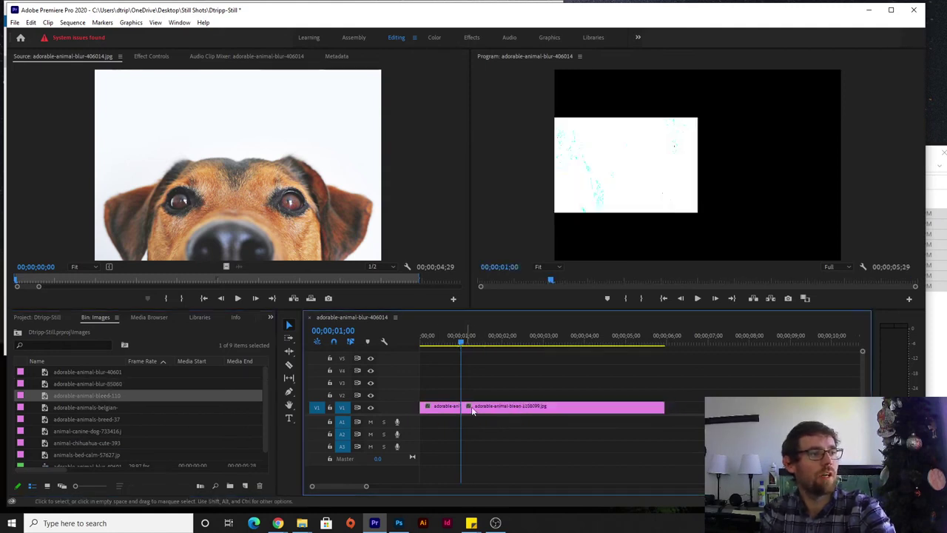
click(474, 344)
drag(474, 344, 502, 344)
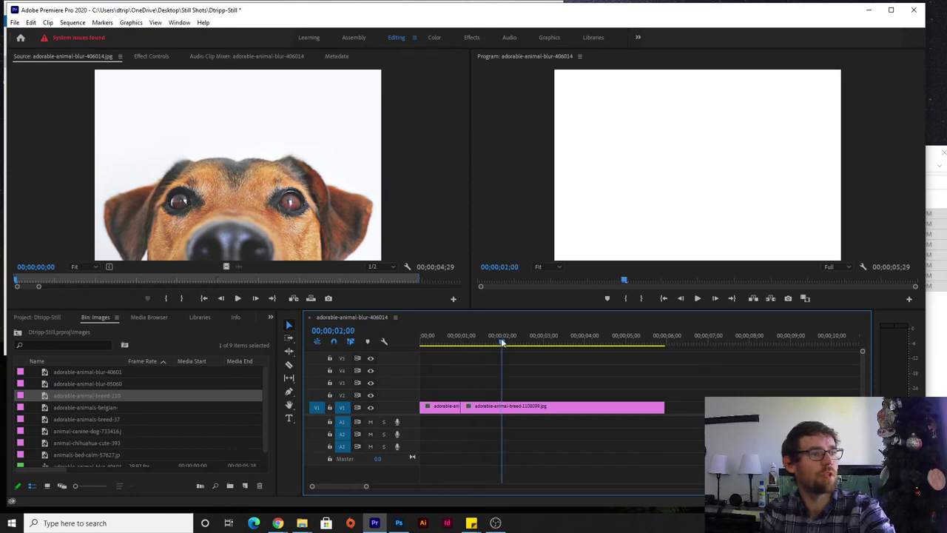
drag(663, 407, 500, 407)
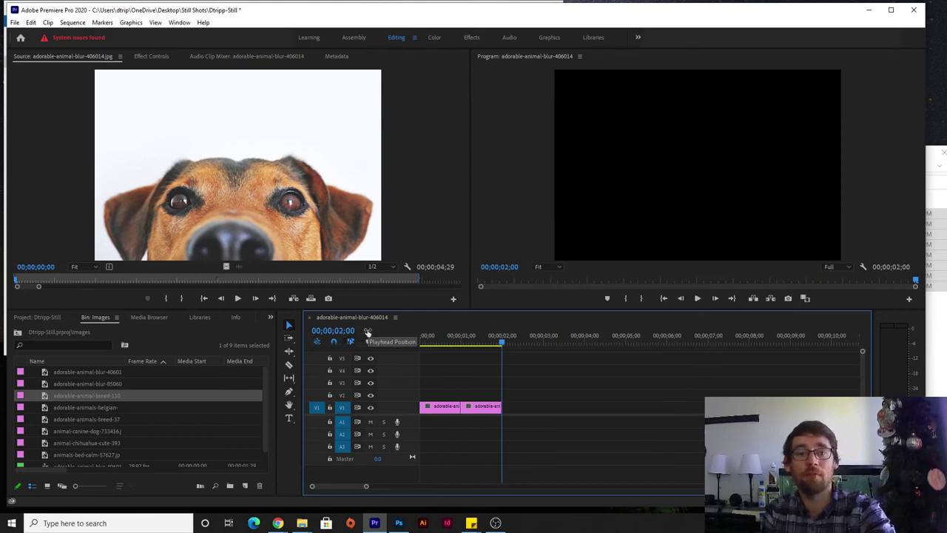
With the playhead at 00;00;03;00, add the adorable-animals-belgian-malinois image after the second clip on V1 and trim its end to the playhead
drag(497, 344, 543, 344)
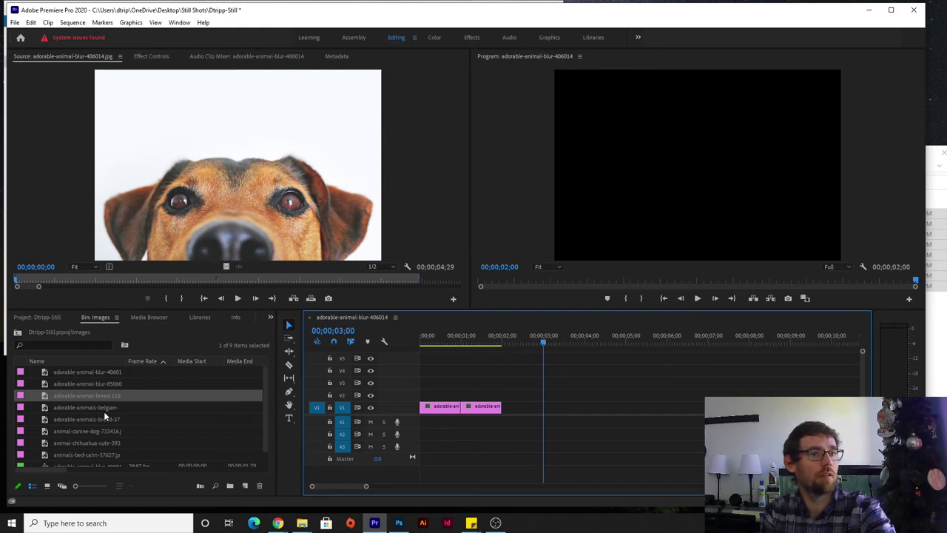
drag(87, 407, 514, 409)
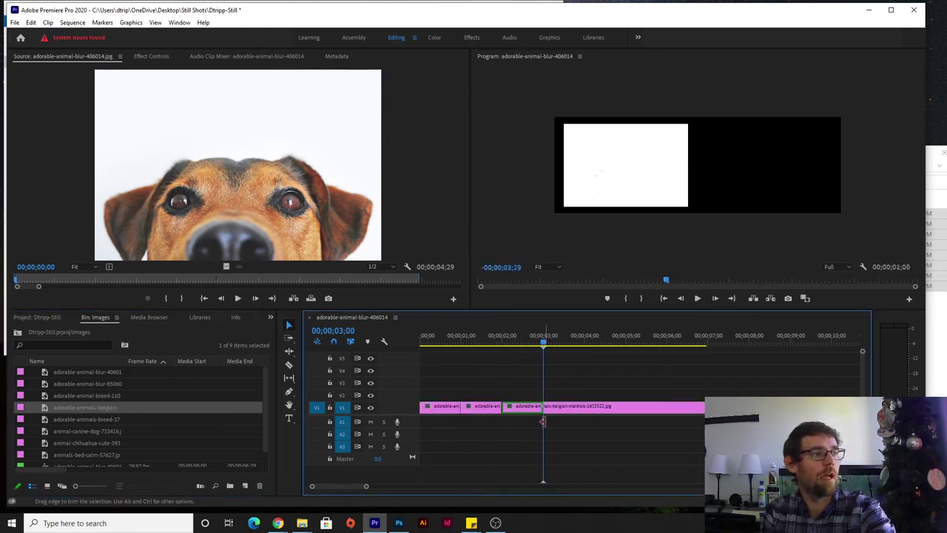
key(ctrl+z)
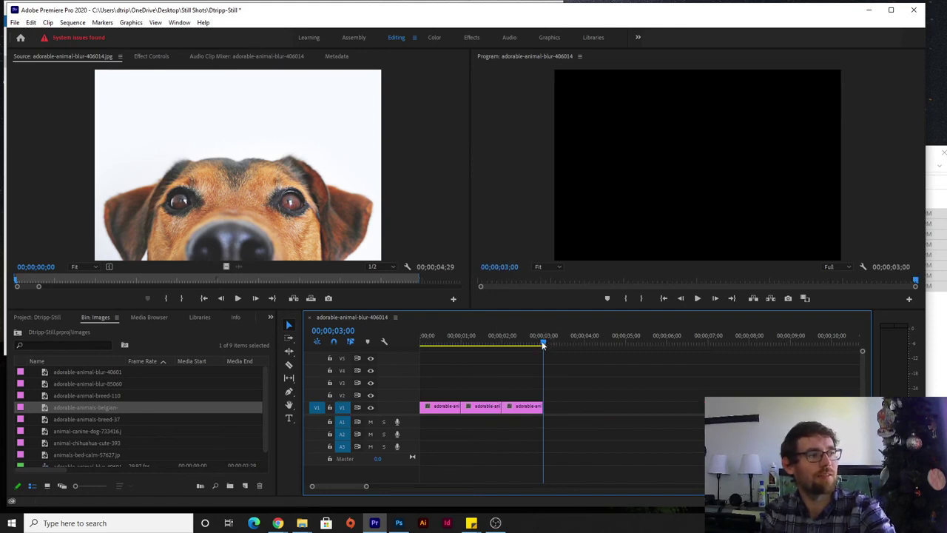
Move the playhead to 00;00;04;00, append the adorable-animals-breed-37 image to the clips on V1, and trim its end to the playhead
drag(546, 347, 584, 343)
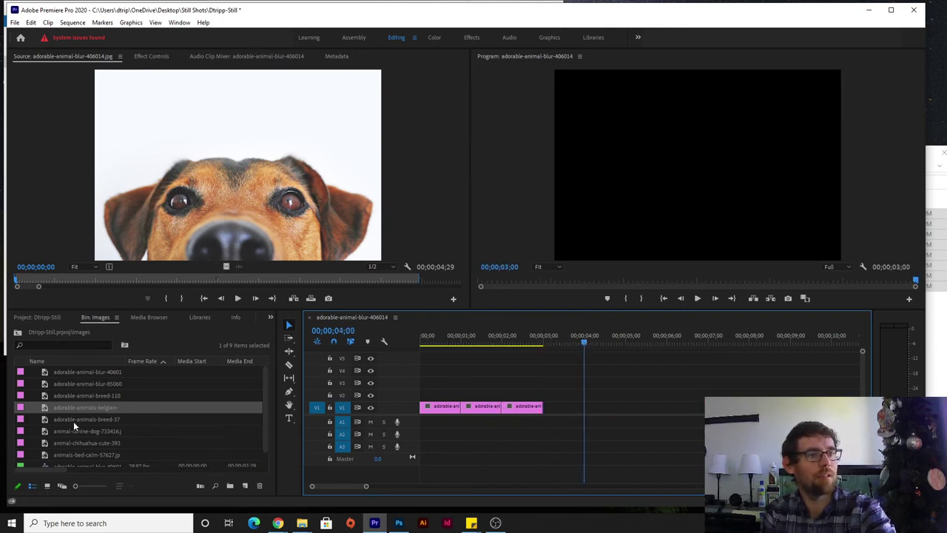
drag(73, 419, 552, 417)
drag(748, 408, 585, 408)
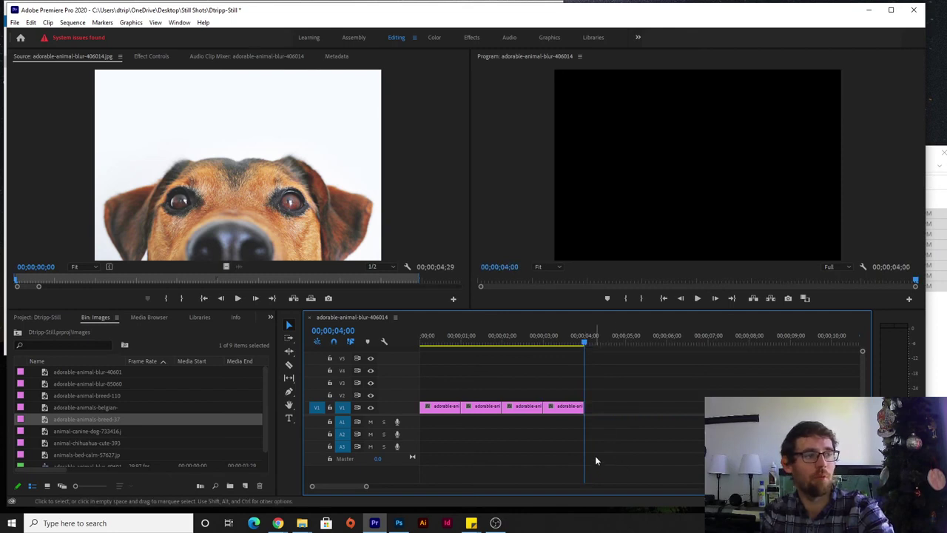